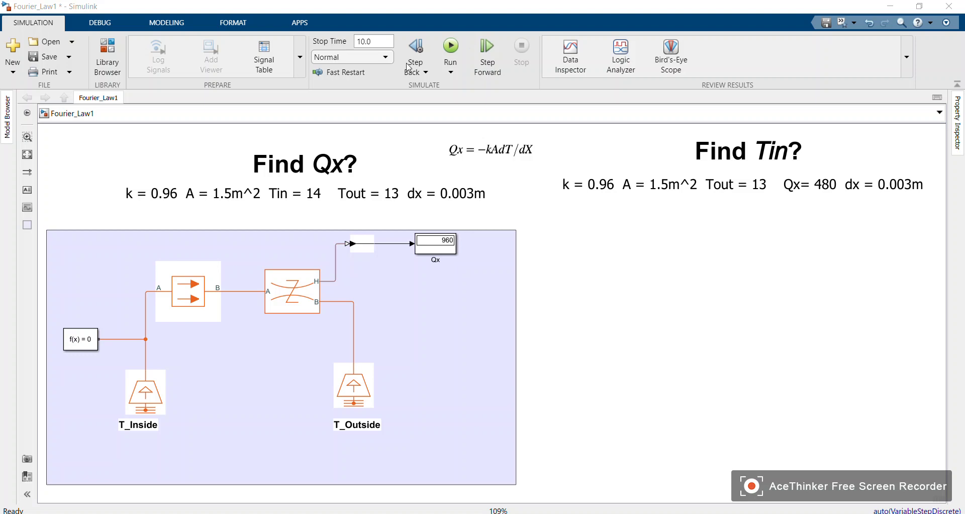
Step: Examine the Find Qx and Find Tin problem data, the Fourier's law equation and the existing model's Conductive Heat Transfer block
{"action": "left_click", "coordinate": [334, 174]}
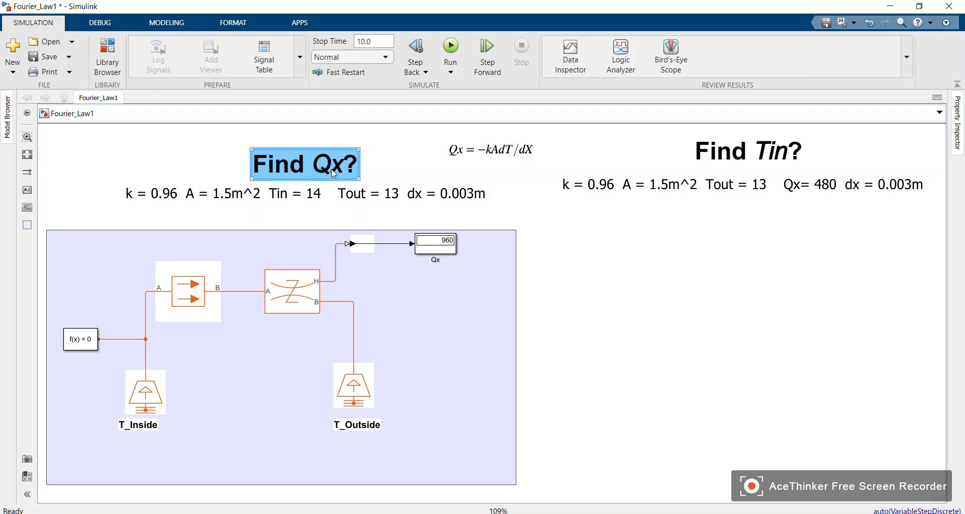
{"action": "left_click", "coordinate": [146, 197]}
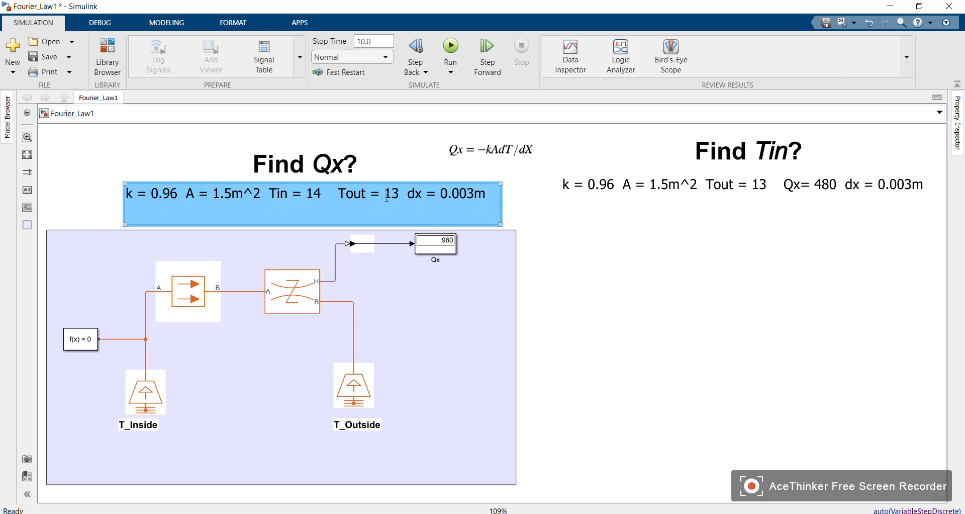
{"action": "left_click", "coordinate": [492, 152]}
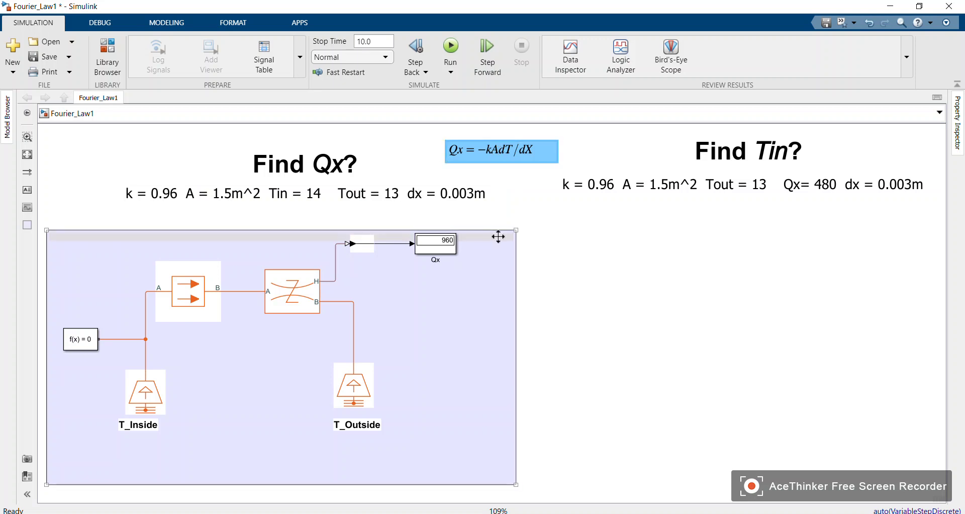
{"action": "left_click", "coordinate": [491, 182]}
{"action": "left_click", "coordinate": [459, 285]}
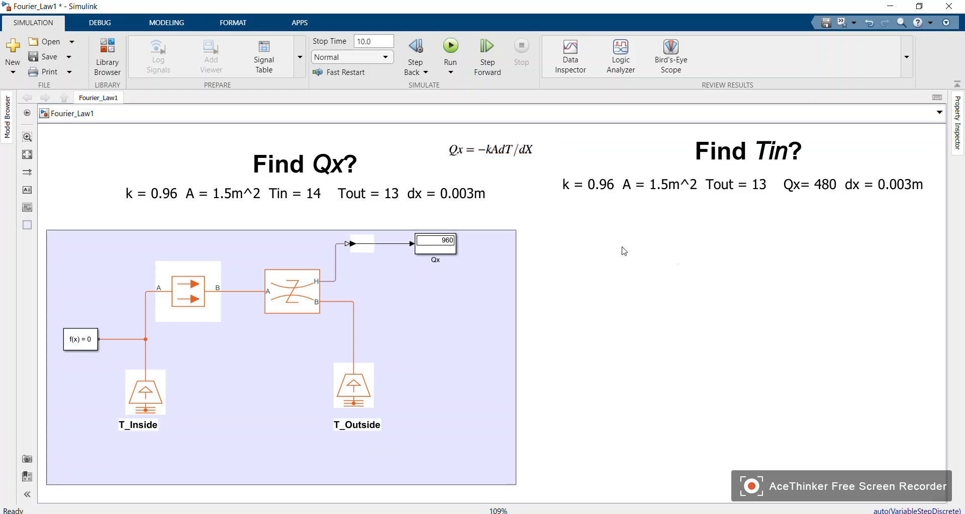
{"action": "left_click", "coordinate": [357, 194]}
{"action": "left_click", "coordinate": [222, 225]}
{"action": "left_click", "coordinate": [788, 192]}
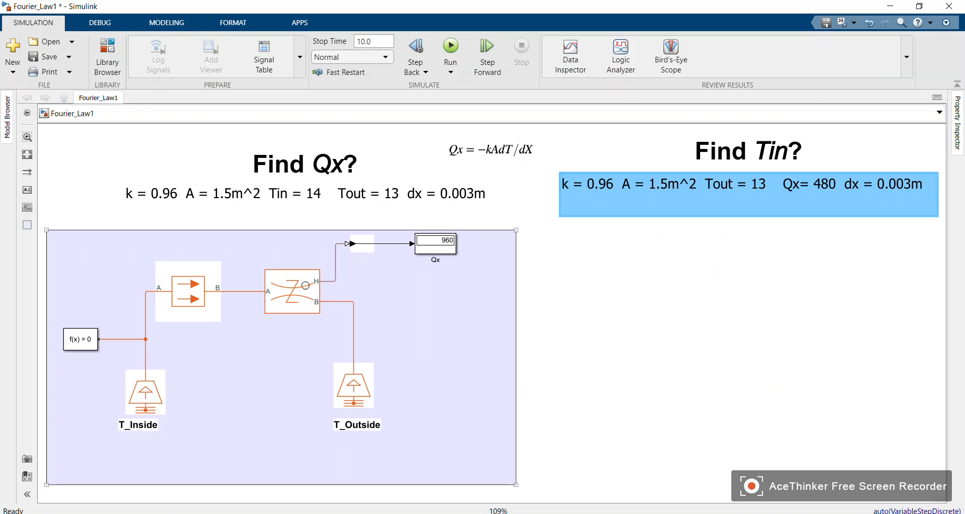
{"action": "left_click", "coordinate": [689, 222]}
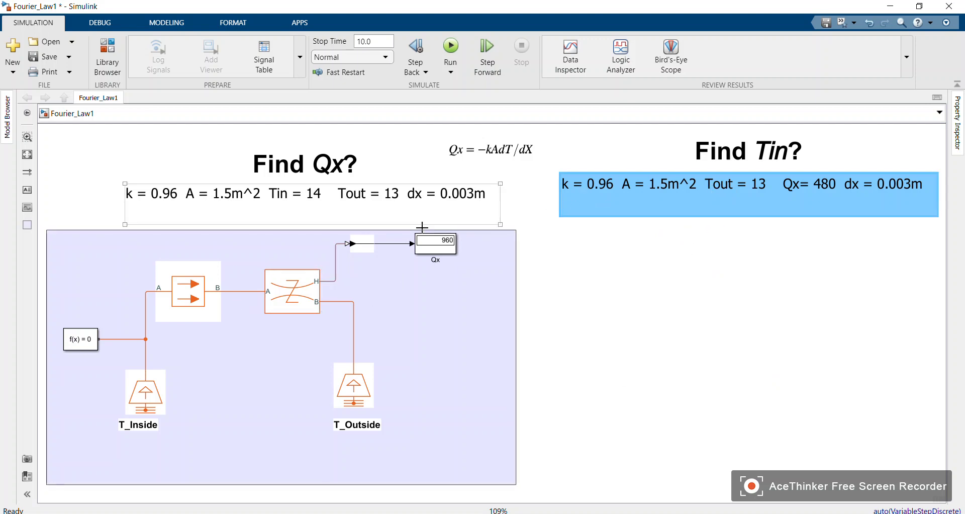
{"action": "left_click", "coordinate": [201, 304]}
{"action": "left_click", "coordinate": [201, 304]}
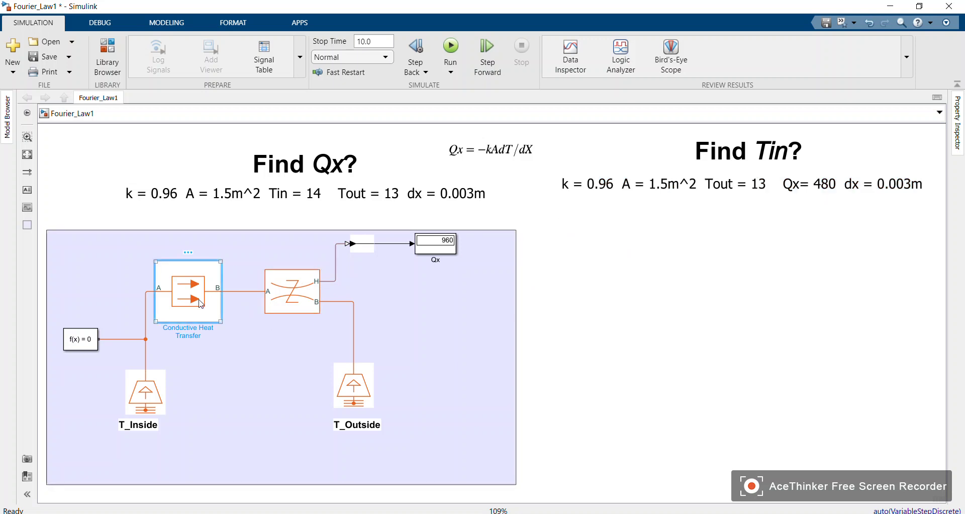
{"action": "left_click", "coordinate": [178, 298]}
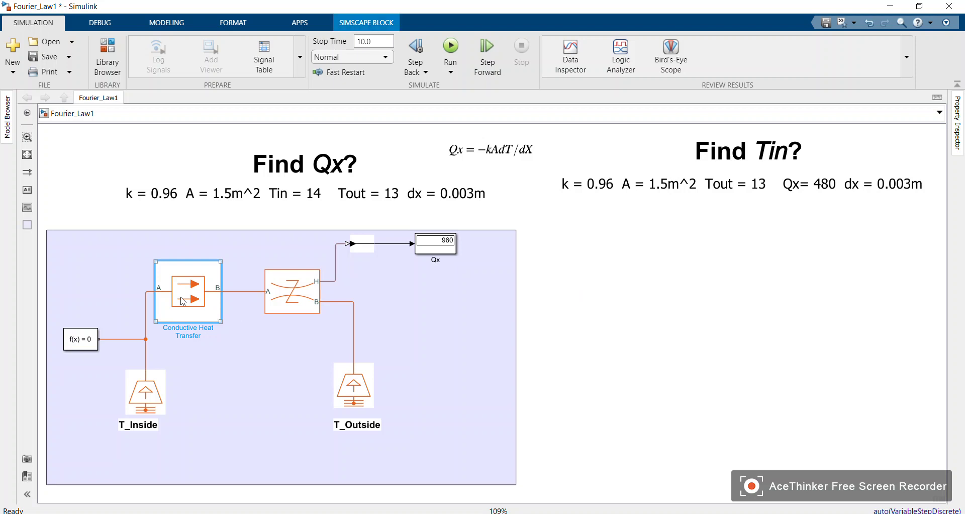
{"action": "left_click", "coordinate": [585, 189]}
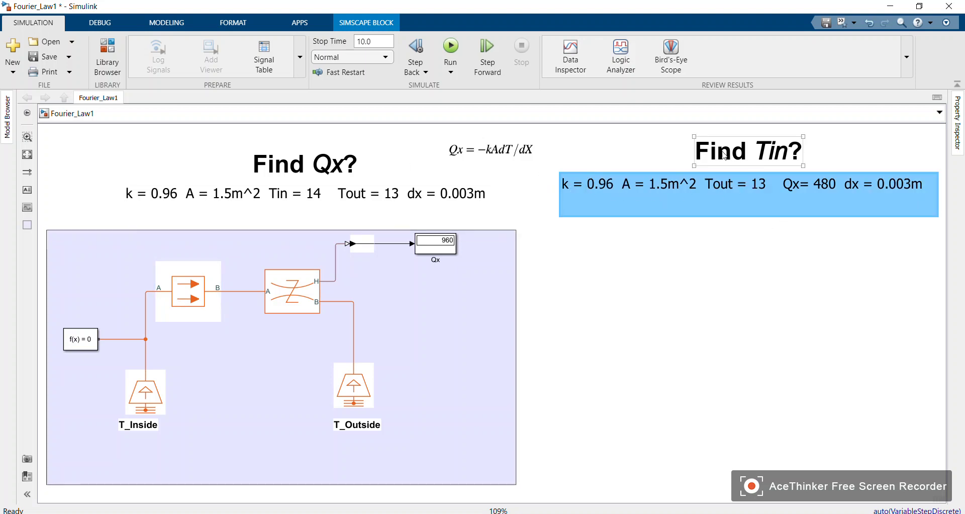
{"action": "left_click", "coordinate": [206, 294]}
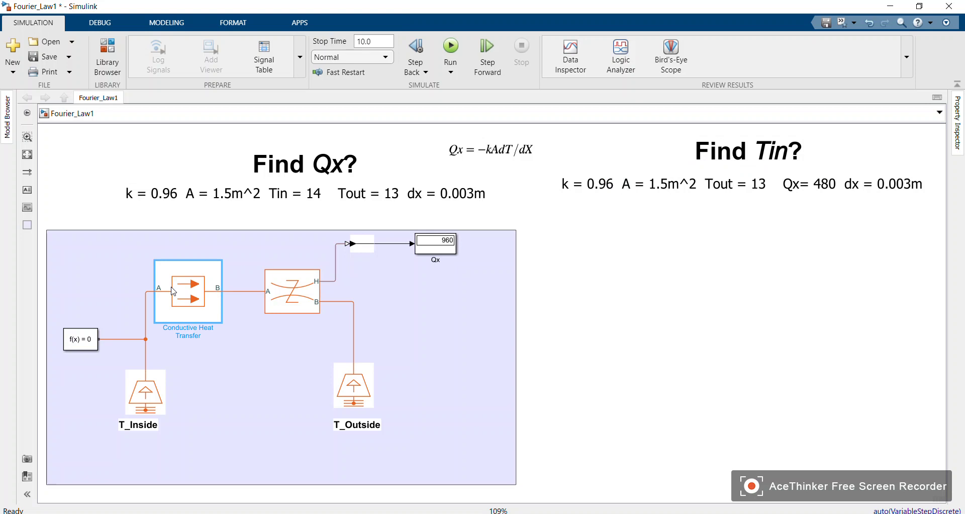
Step: Add a Conductive Heat Transfer block from the Simscape Thermal Elements library below the Find Tin data and enlarge it
{"action": "left_click", "coordinate": [113, 61]}
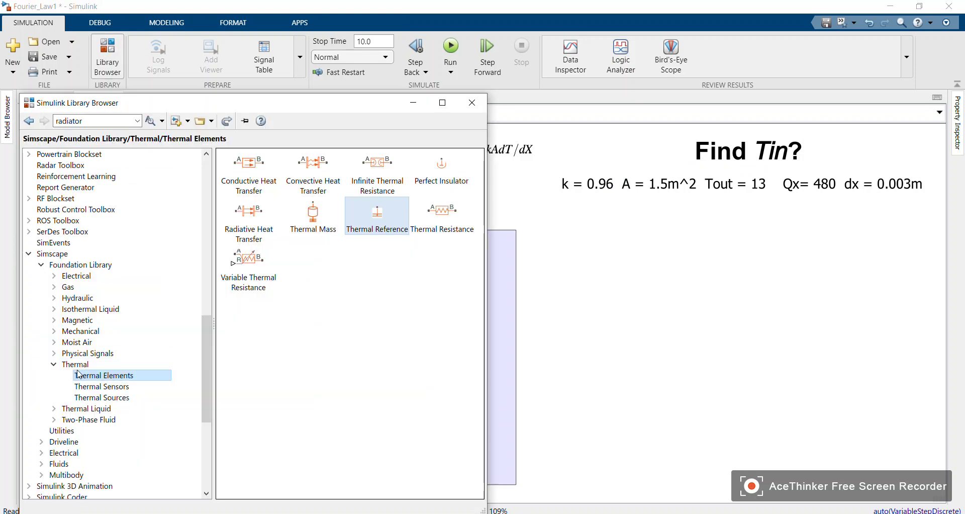
{"action": "left_click", "coordinate": [105, 379]}
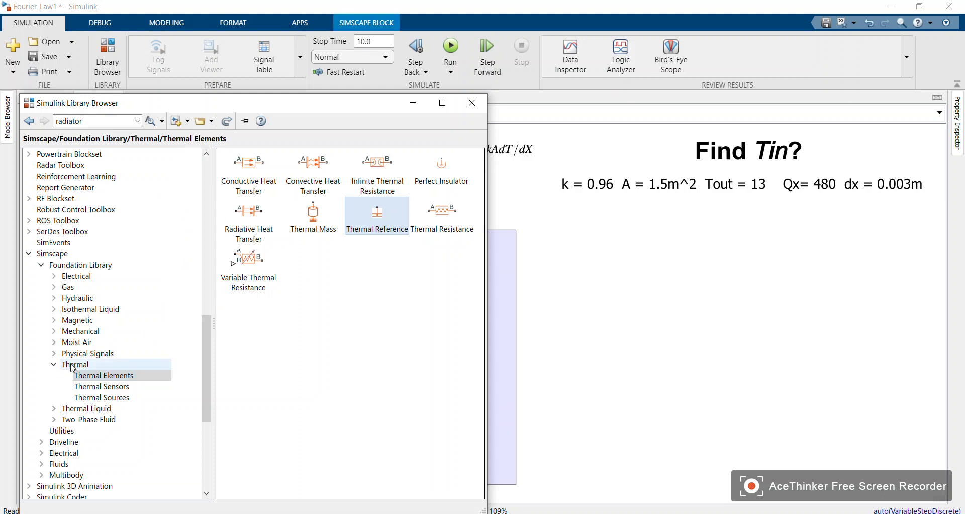
{"action": "left_click", "coordinate": [56, 365]}
{"action": "left_click", "coordinate": [55, 365]}
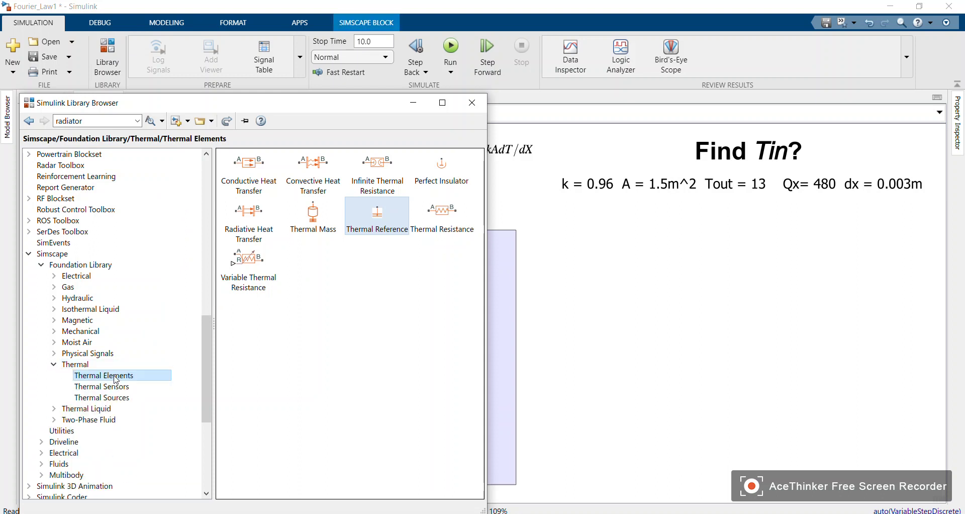
{"action": "left_click", "coordinate": [248, 173]}
{"action": "left_click_drag", "start_coordinate": [248, 173], "coordinate": [654, 243]}
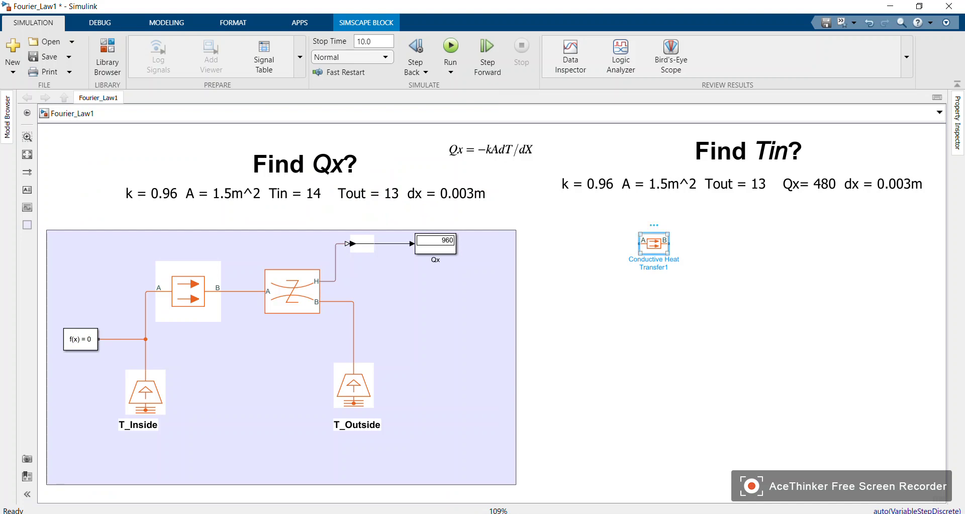
{"action": "left_click_drag", "start_coordinate": [669, 253], "coordinate": [701, 280]}
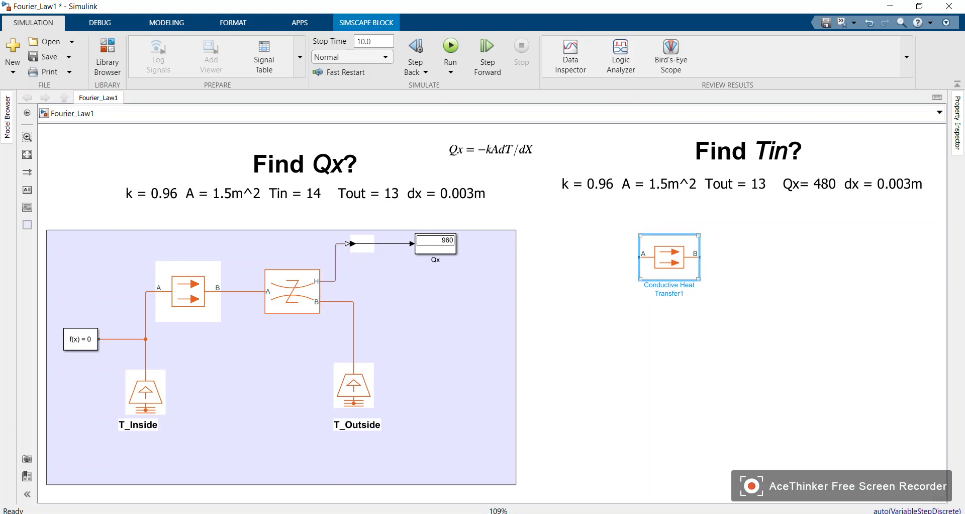
Step: Set the new Conductive Heat Transfer block's area to 1.5 m^2, thickness to 0.003 m and thermal conductivity to 0.96 W/(m*K)
{"action": "key", "text": "Return"}
{"action": "left_click_drag", "start_coordinate": [415, 145], "coordinate": [625, 266]}
{"action": "double_click", "coordinate": [552, 390]}
{"action": "type", "text": "1.5"}
{"action": "key", "text": "Tab"}
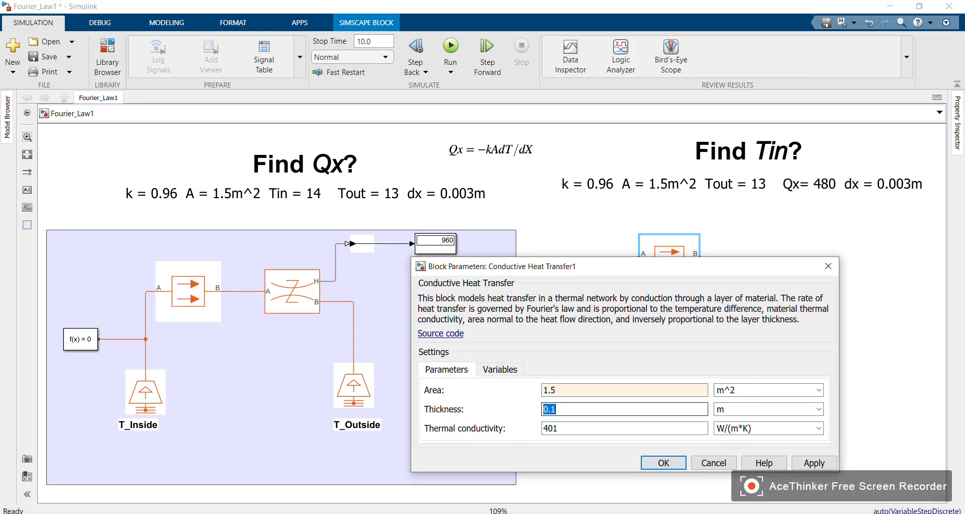
{"action": "type", "text": "0.003"}
{"action": "key", "text": "Tab"}
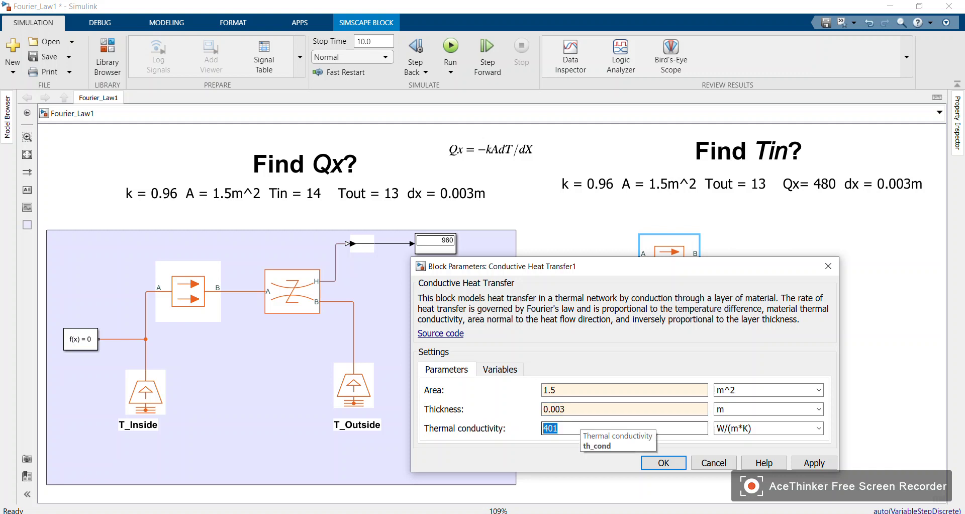
{"action": "type", "text": "0.96"}
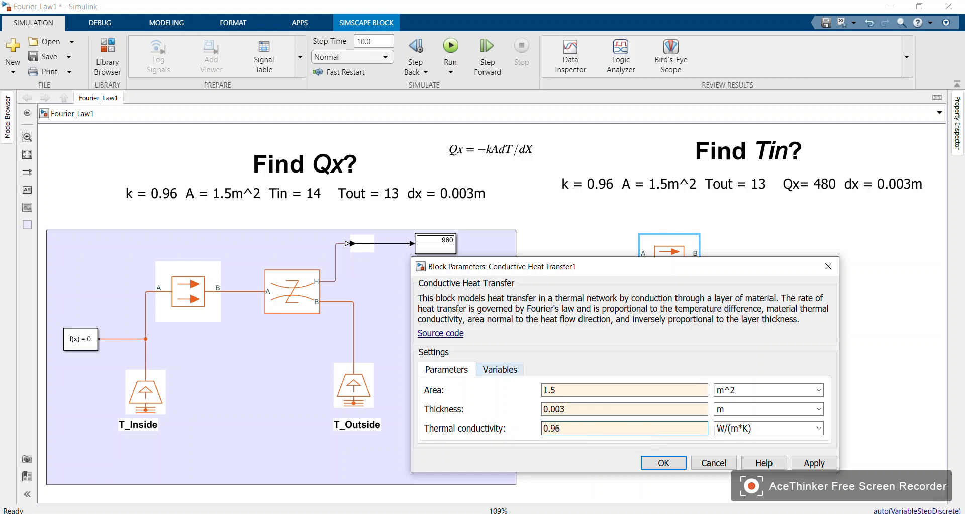
{"action": "left_click", "coordinate": [500, 369]}
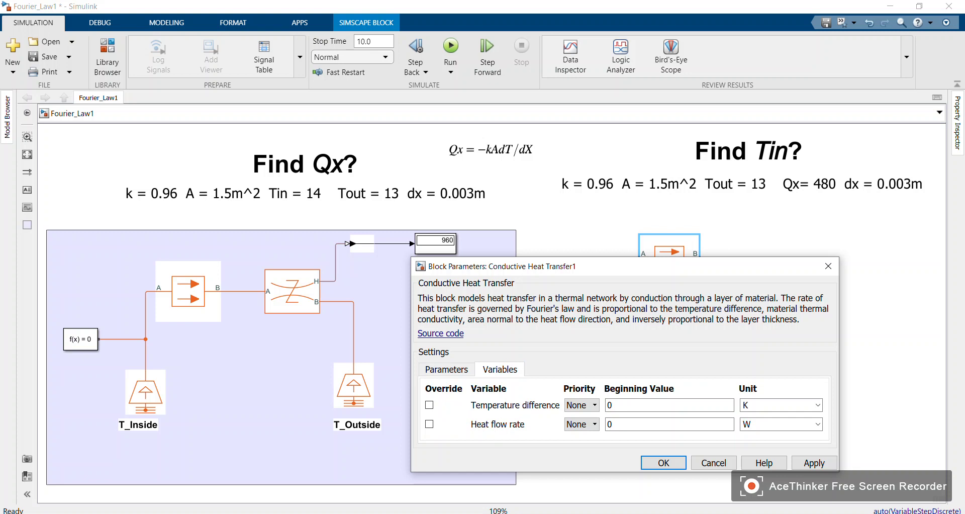
{"action": "left_click", "coordinate": [471, 370]}
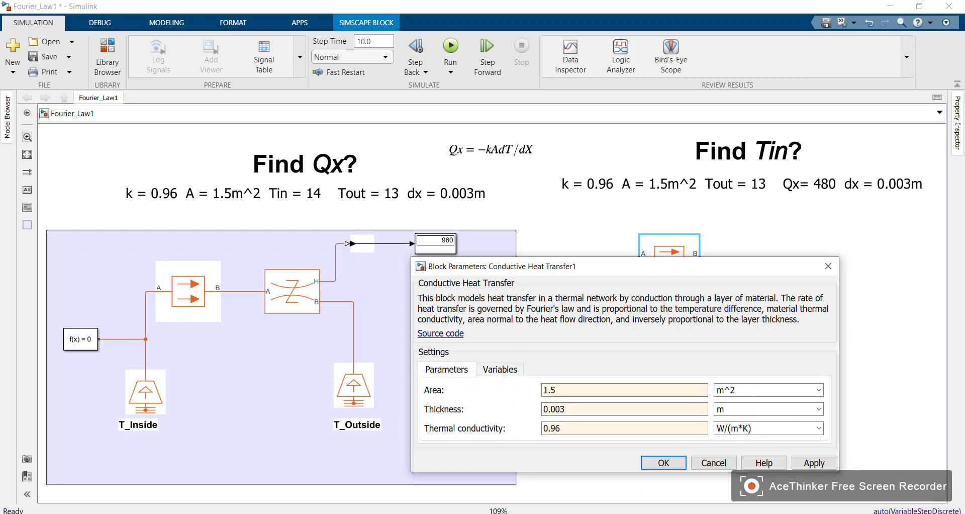
{"action": "left_click", "coordinate": [663, 462]}
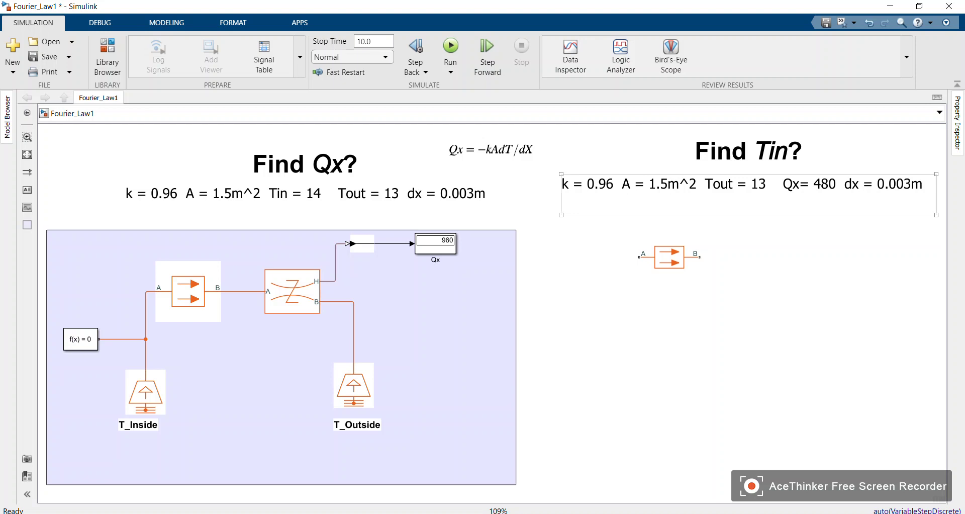
Step: Add a Heat Flow Rate Source from the Simscape Thermal Sources library below and left of the new Conductive Heat Transfer block
{"action": "key", "text": "Escape"}
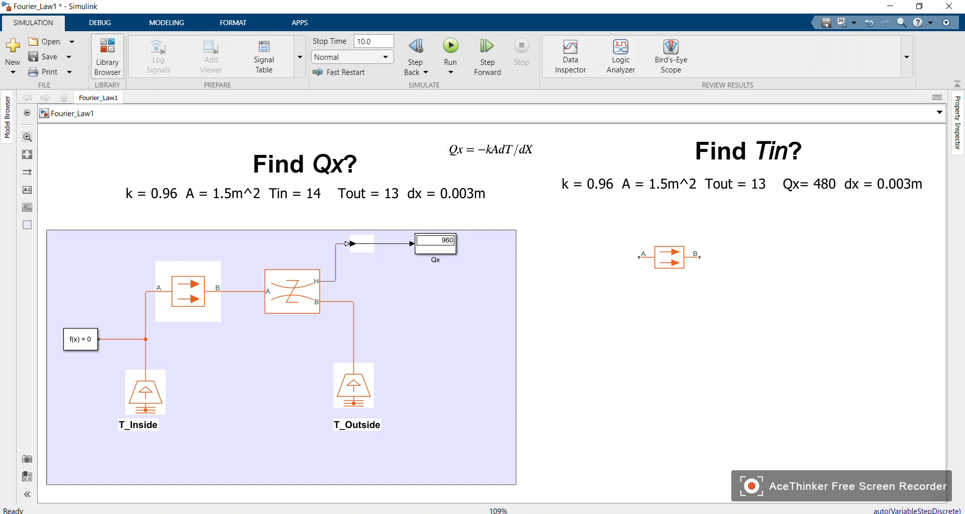
{"action": "left_click", "coordinate": [107, 56]}
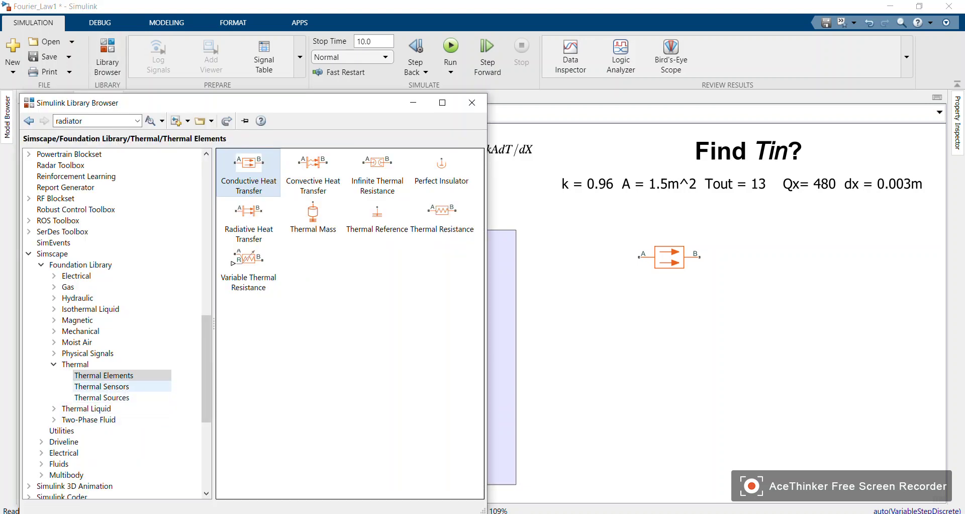
{"action": "left_click", "coordinate": [101, 398]}
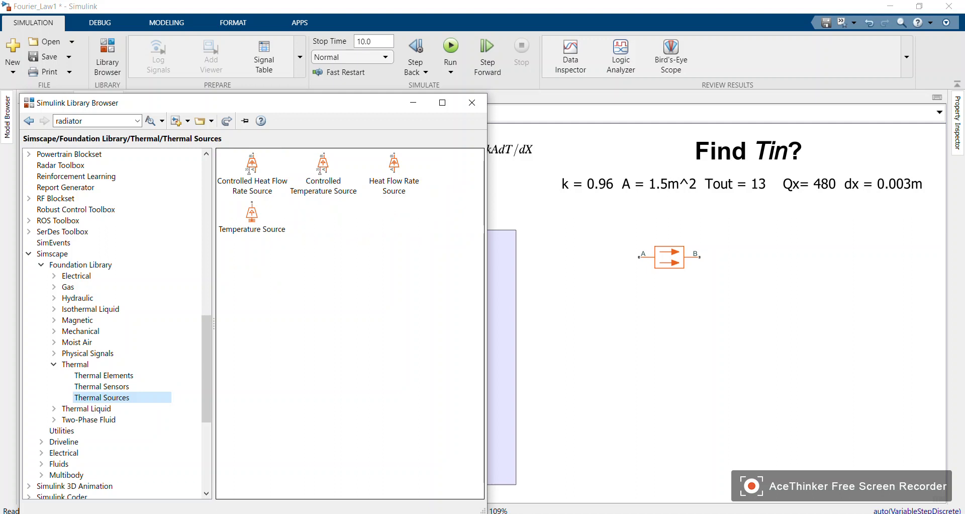
{"action": "left_click", "coordinate": [394, 172]}
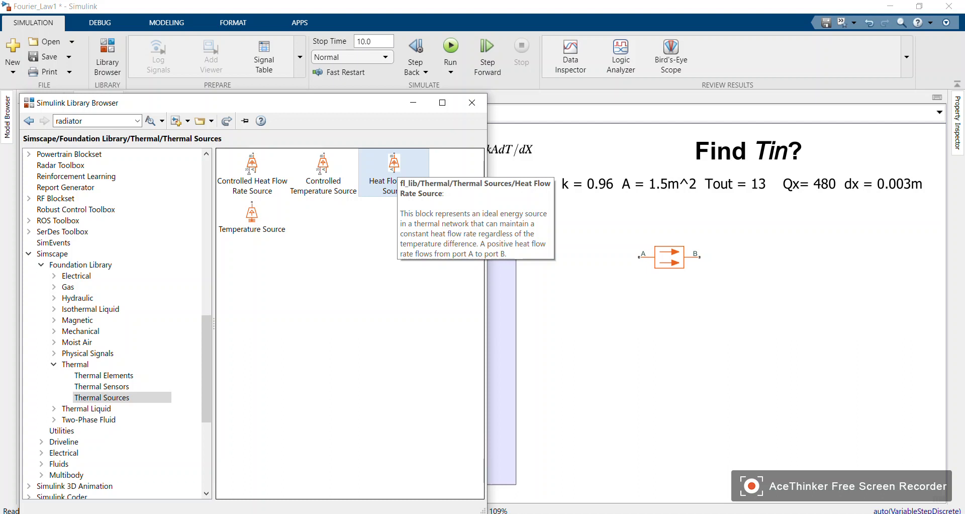
{"action": "left_click", "coordinate": [744, 184]}
{"action": "key", "text": "Escape"}
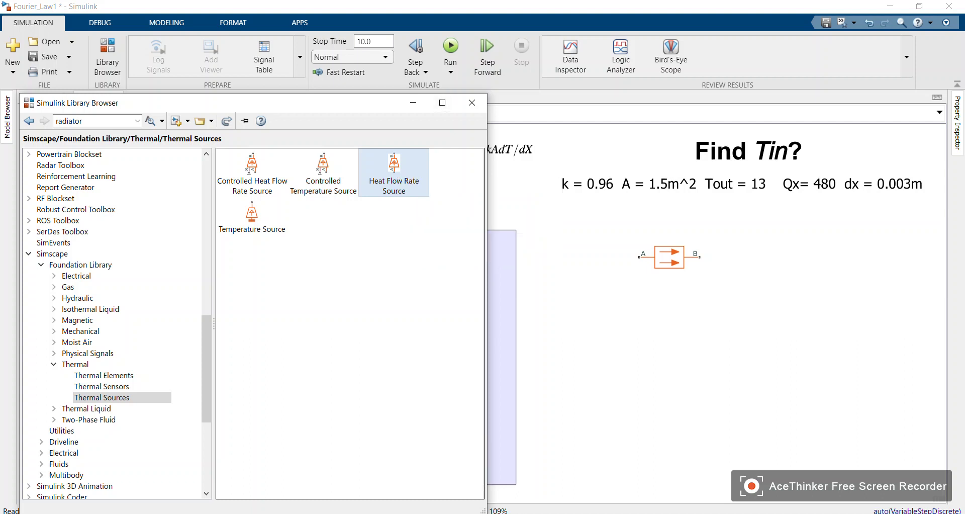
{"action": "left_click_drag", "start_coordinate": [394, 174], "coordinate": [607, 325]}
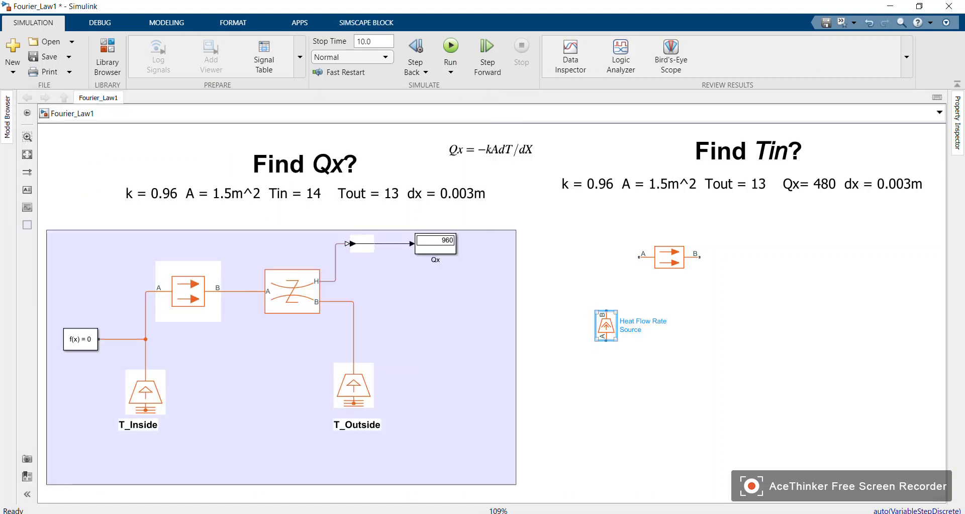
Step: Set the Heat Flow Rate Source's heat flow rate to 480 W
{"action": "double_click", "coordinate": [607, 326]}
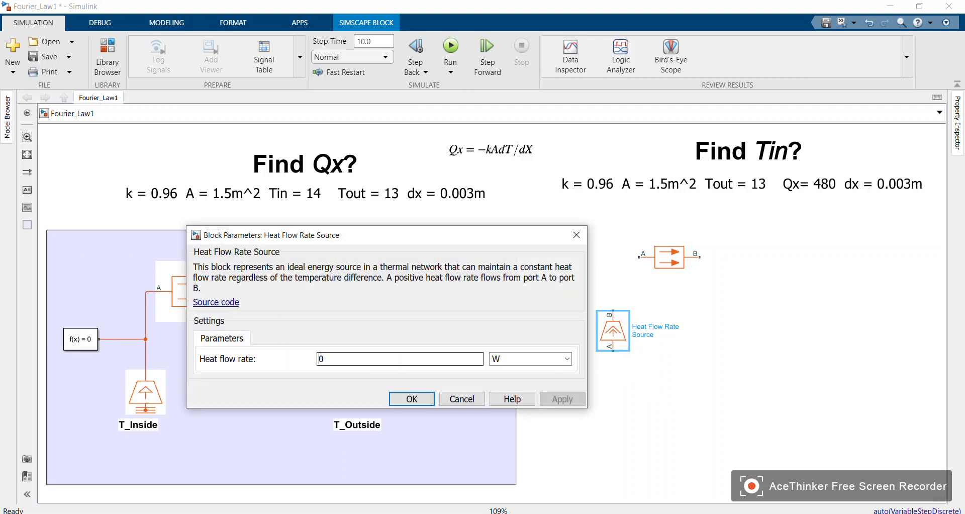
{"action": "type", "text": "480"}
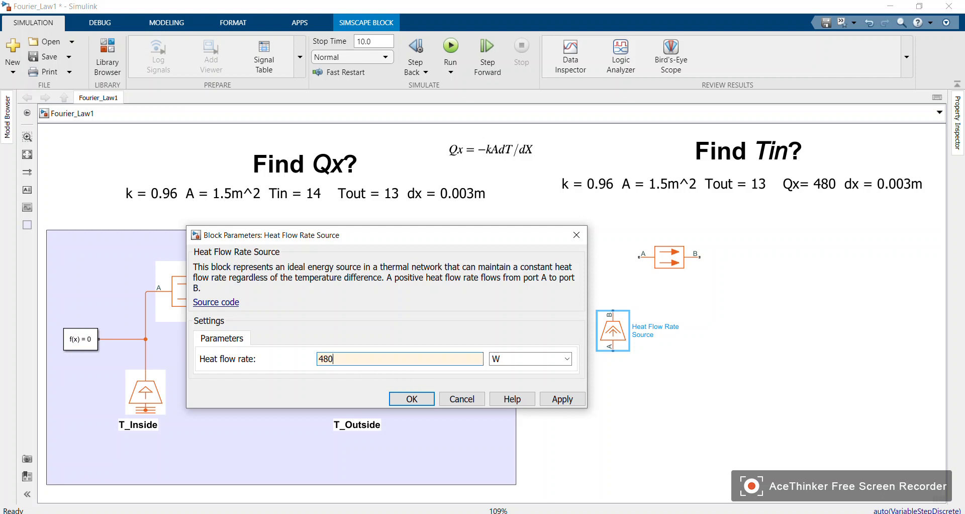
{"action": "key", "text": "Return"}
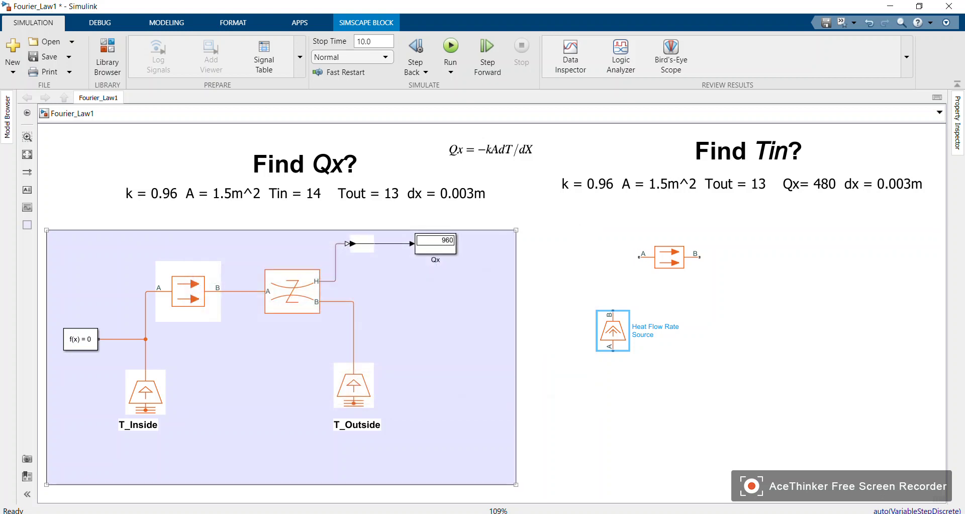
{"action": "left_click", "coordinate": [613, 330]}
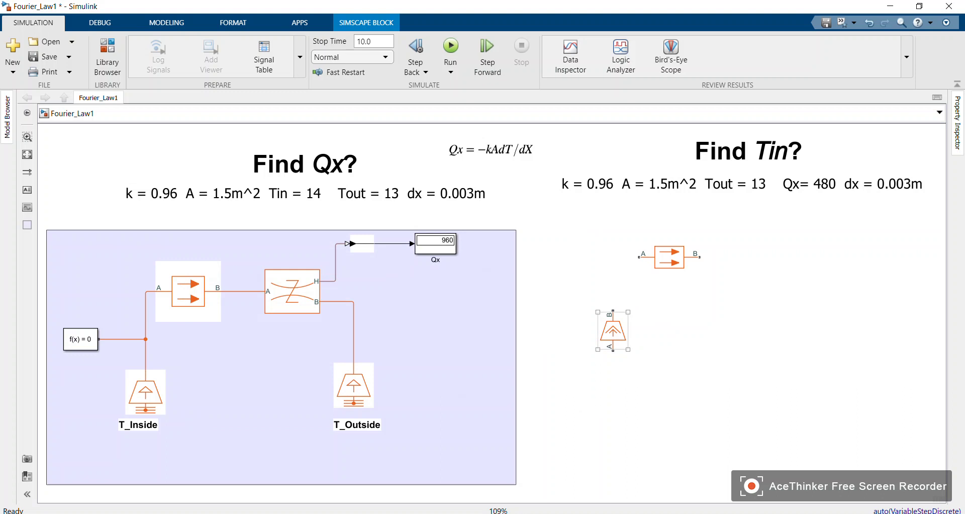
Step: Connect port B of the Heat Flow Rate Source to port A of the new Conductive Heat Transfer block
{"action": "left_click_drag", "start_coordinate": [613, 310], "coordinate": [639, 257]}
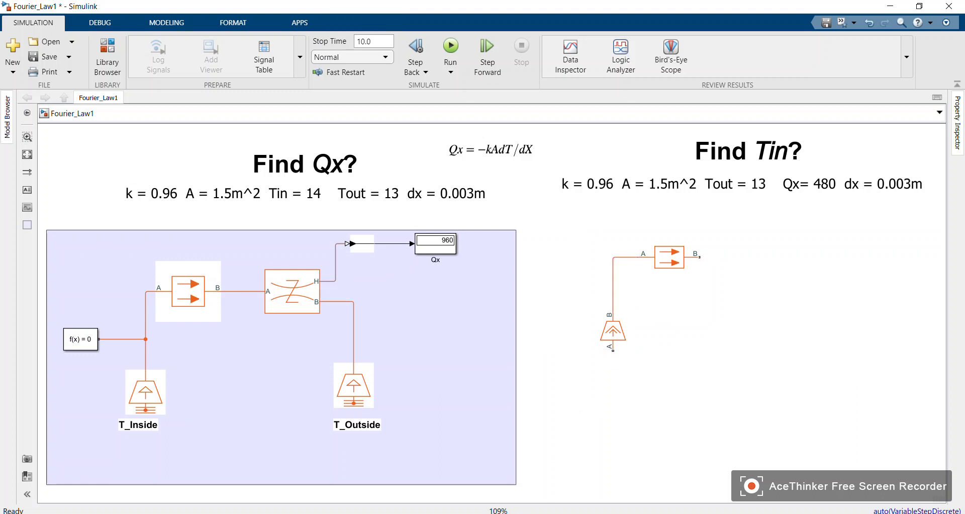
{"action": "left_click", "coordinate": [613, 331]}
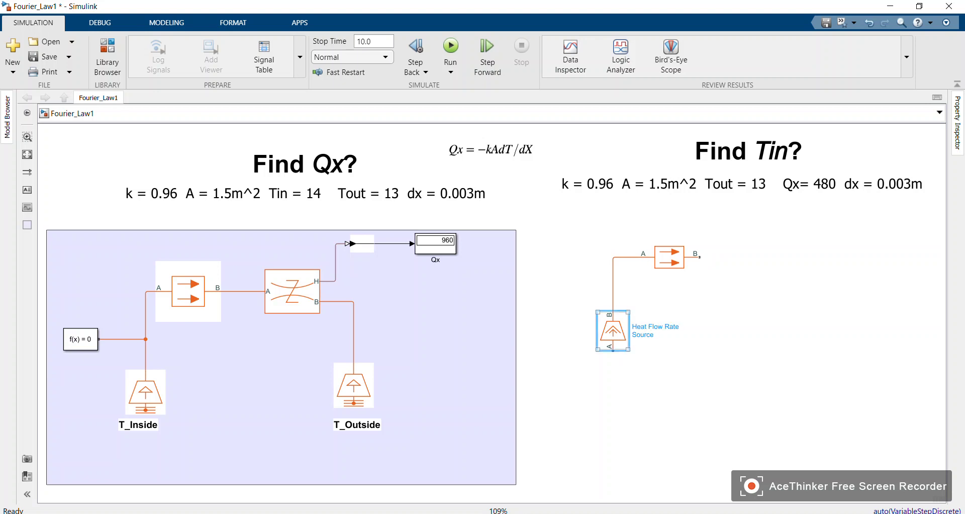
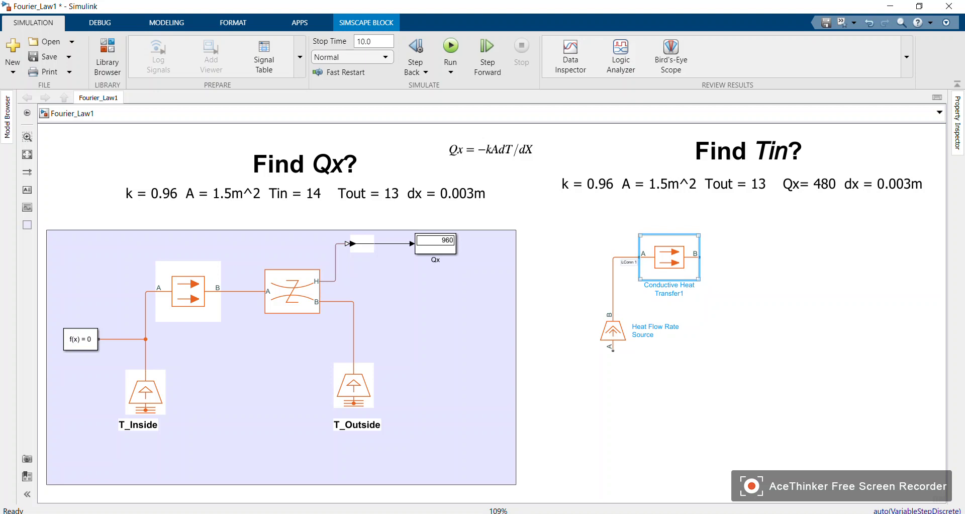
{"action": "left_click", "coordinate": [613, 330]}
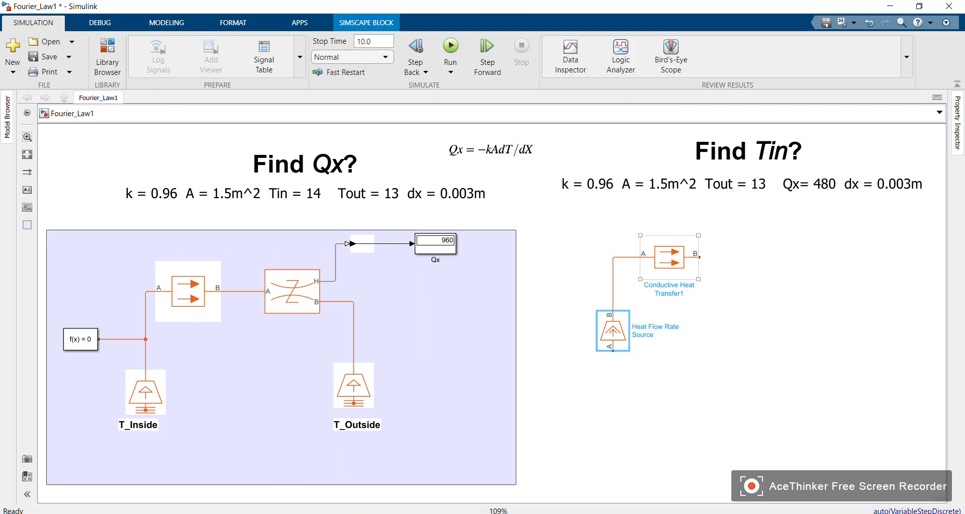
Step: Add a Thermal Reference from the Simscape Thermal Elements library below the Heat Flow Rate Source and connect it to the source's port A
{"action": "left_click", "coordinate": [772, 278]}
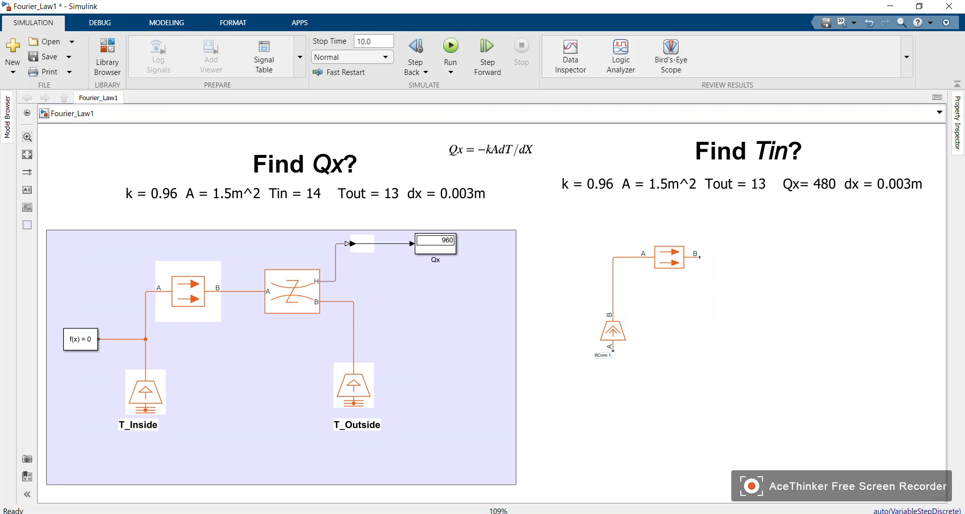
{"action": "left_click", "coordinate": [104, 57]}
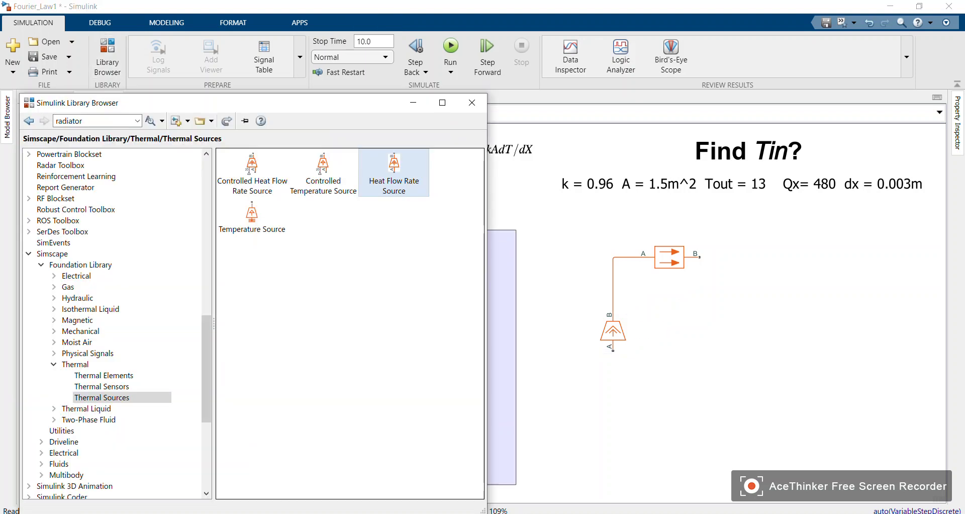
{"action": "left_click", "coordinate": [104, 376]}
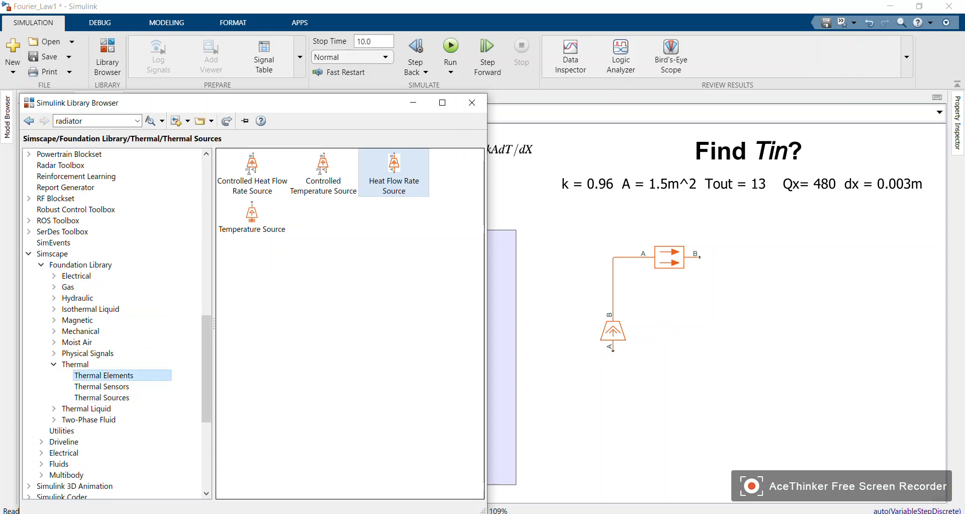
{"action": "left_click_drag", "start_coordinate": [377, 211], "coordinate": [606, 377]}
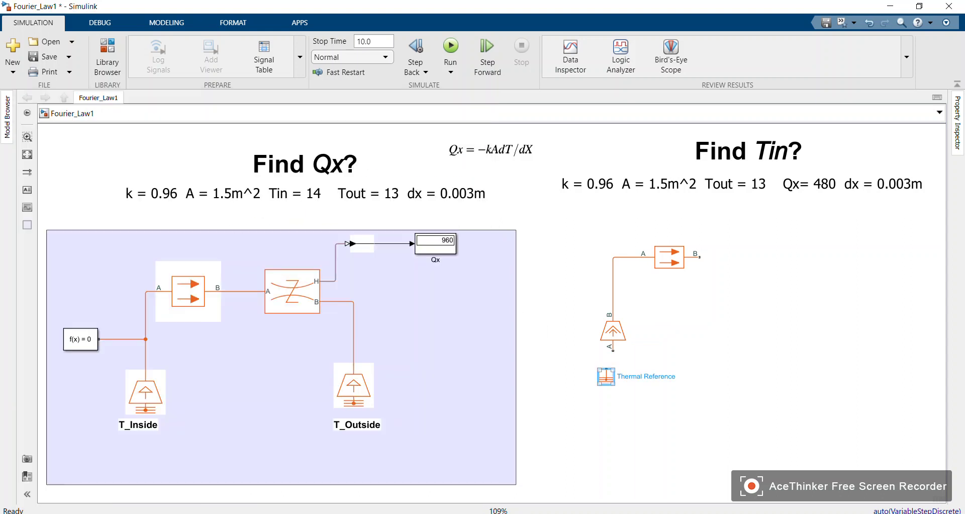
{"action": "left_click_drag", "start_coordinate": [613, 350], "coordinate": [613, 370]}
{"action": "left_click", "coordinate": [613, 330]}
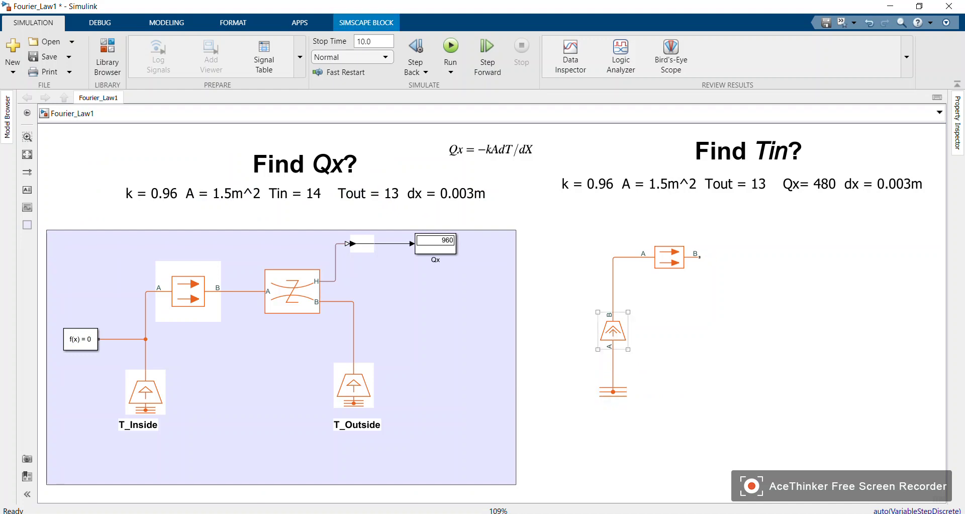
{"action": "left_click", "coordinate": [613, 391]}
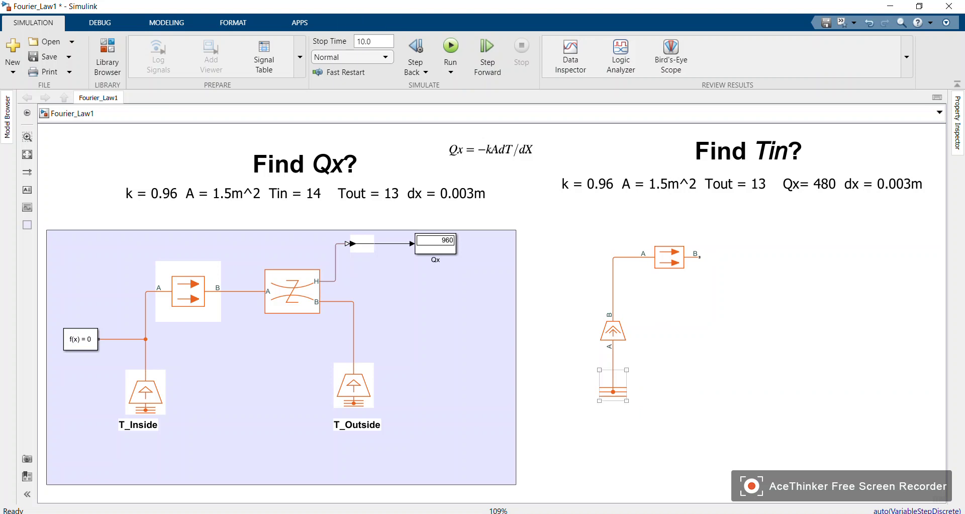
{"action": "left_click", "coordinate": [749, 194]}
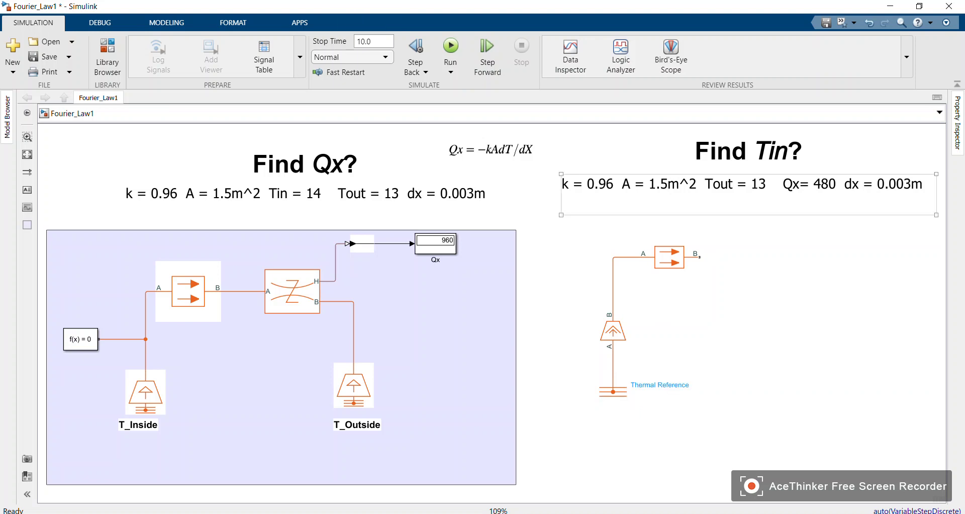
{"action": "left_click", "coordinate": [613, 330]}
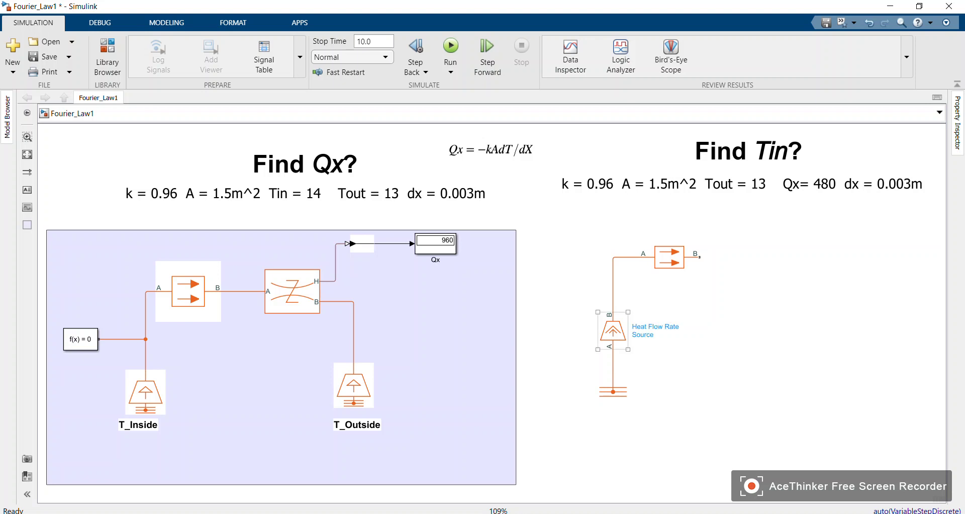
{"action": "left_click", "coordinate": [613, 384]}
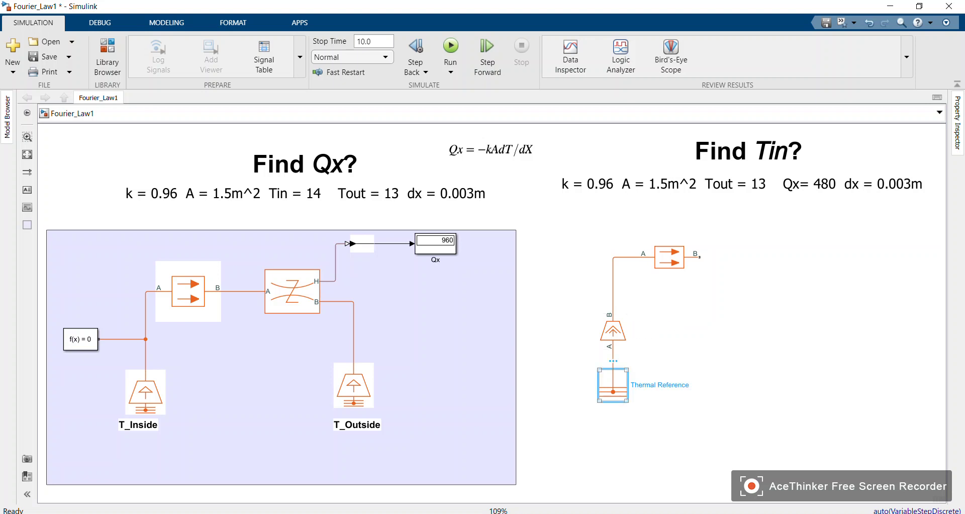
{"action": "left_click", "coordinate": [748, 194]}
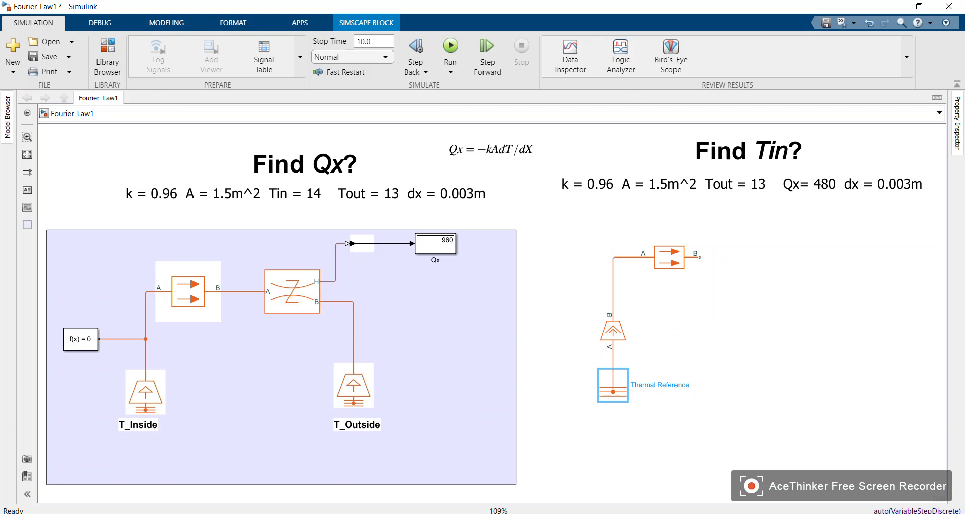
{"action": "left_click", "coordinate": [613, 385]}
{"action": "key", "text": "Escape"}
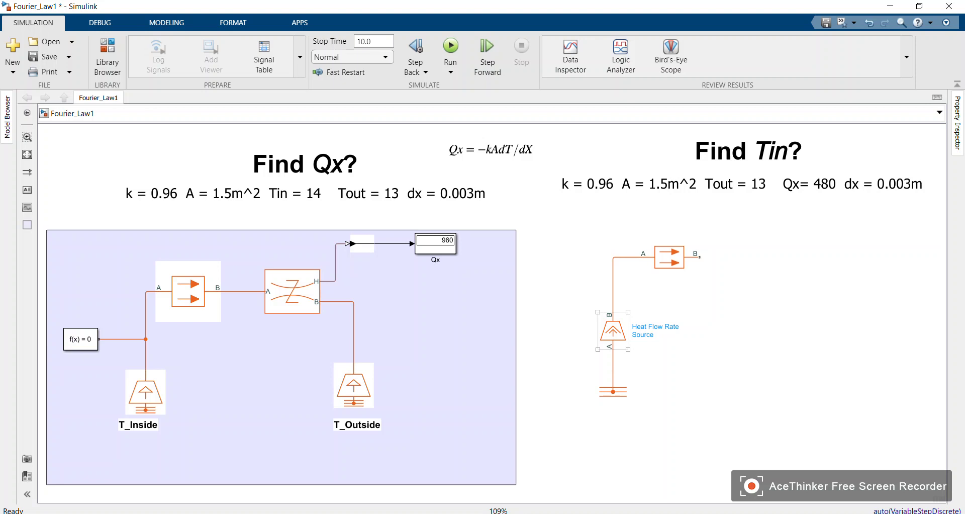
Step: Move the Heat Flow Rate Source slightly up, farther from the Thermal Reference
{"action": "left_click", "coordinate": [613, 391]}
{"action": "left_click", "coordinate": [613, 331]}
{"action": "left_click_drag", "start_coordinate": [613, 331], "coordinate": [613, 314]}
{"action": "left_click", "coordinate": [711, 347]}
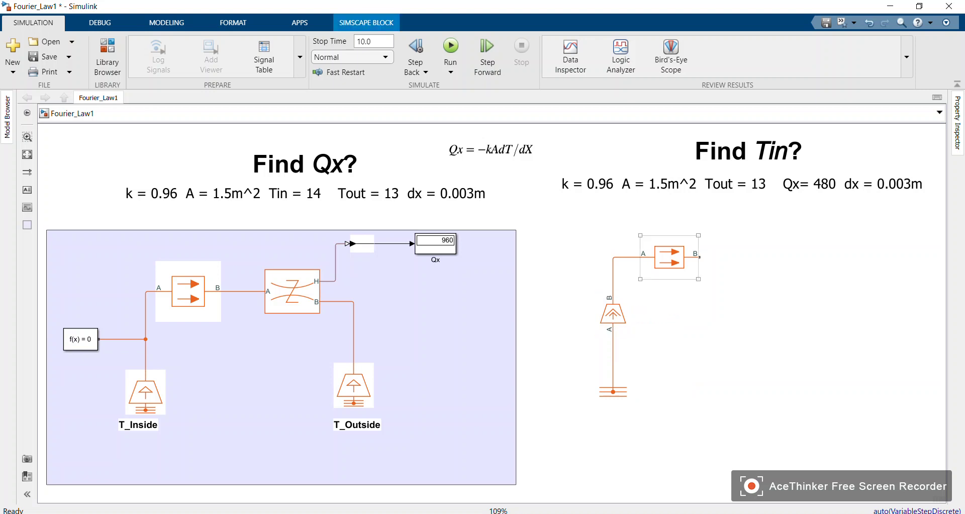
{"action": "left_click", "coordinate": [744, 186]}
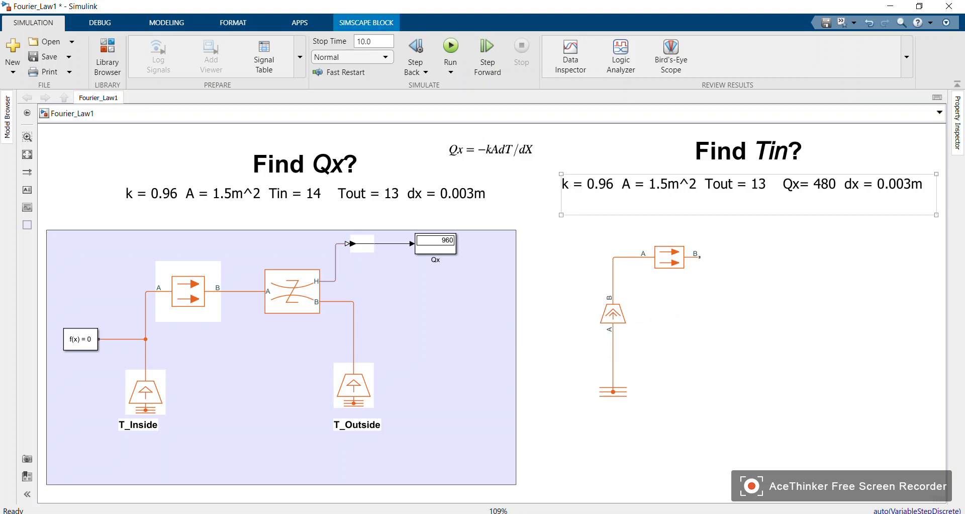
{"action": "left_click", "coordinate": [700, 258]}
{"action": "left_click", "coordinate": [745, 186]}
{"action": "left_click", "coordinate": [669, 257]}
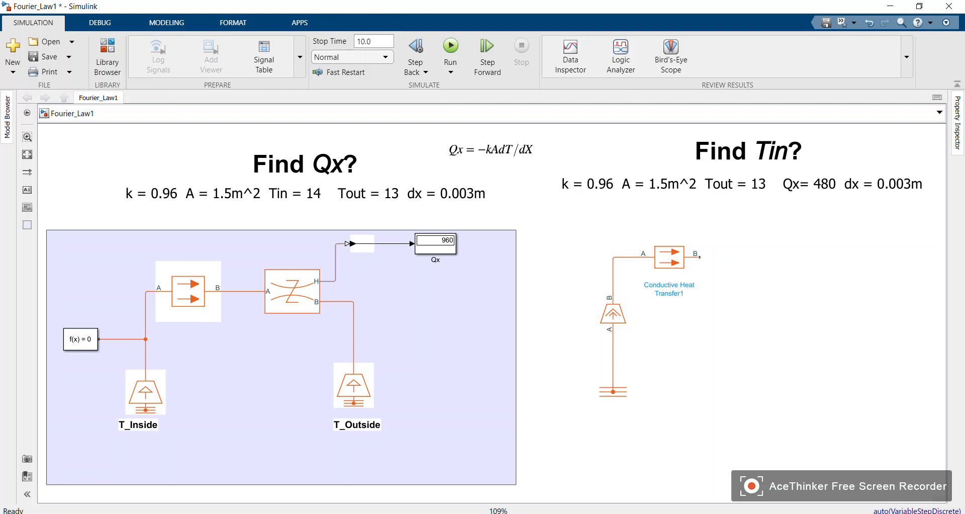
{"action": "left_click", "coordinate": [700, 257]}
{"action": "left_click", "coordinate": [748, 151]}
{"action": "left_click", "coordinate": [700, 257]}
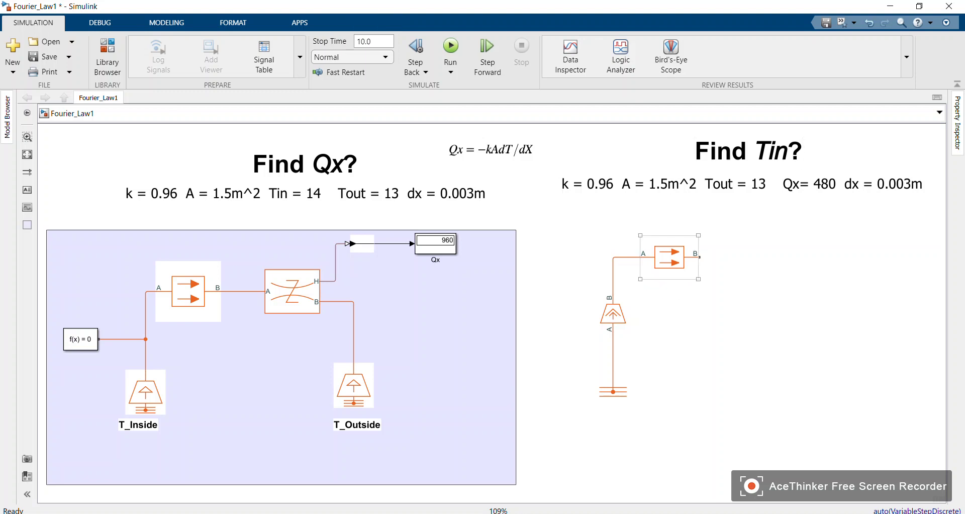
{"action": "left_click", "coordinate": [742, 184]}
{"action": "key", "text": "Escape"}
Step: Add a Temperature Source from the Simscape Thermal Sources library below and right of the new Conductive Heat Transfer block
{"action": "left_click", "coordinate": [107, 56]}
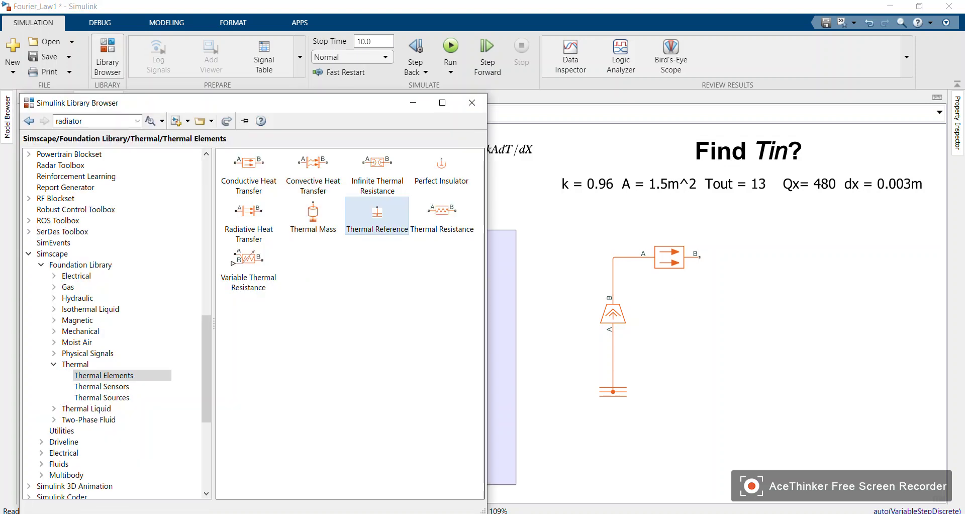
{"action": "left_click", "coordinate": [101, 397]}
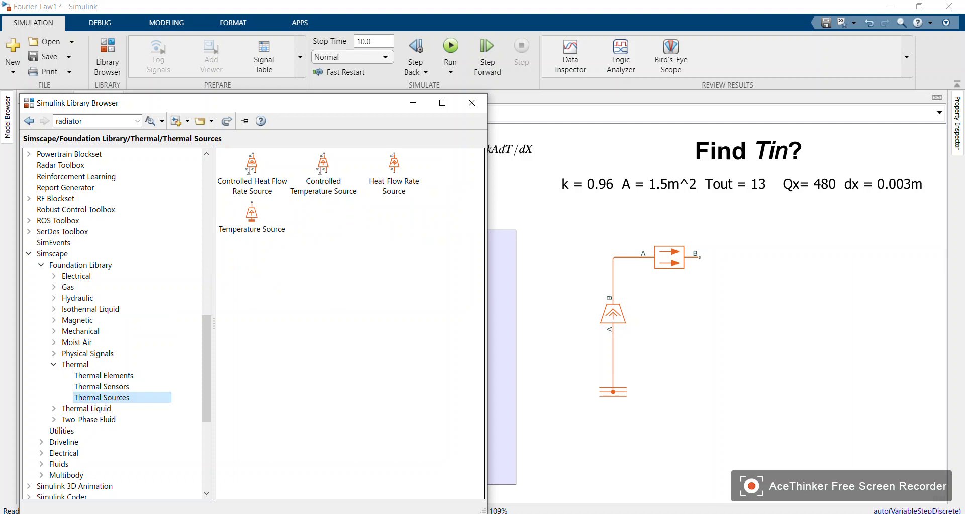
{"action": "left_click_drag", "start_coordinate": [252, 213], "coordinate": [796, 331]}
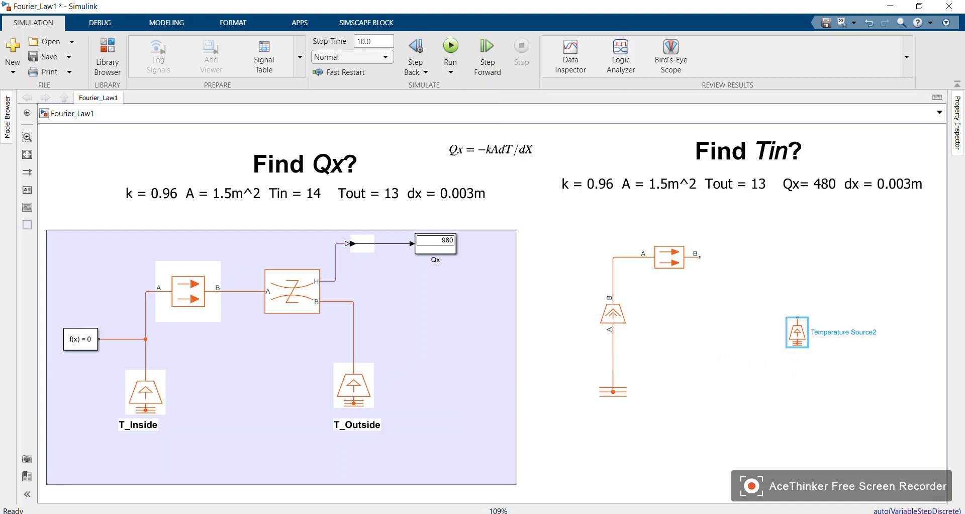
Step: Set the new Temperature Source's temperature to 13 K
{"action": "double_click", "coordinate": [797, 332]}
{"action": "left_click_drag", "start_coordinate": [509, 355], "coordinate": [674, 355]}
{"action": "type", "text": "13"}
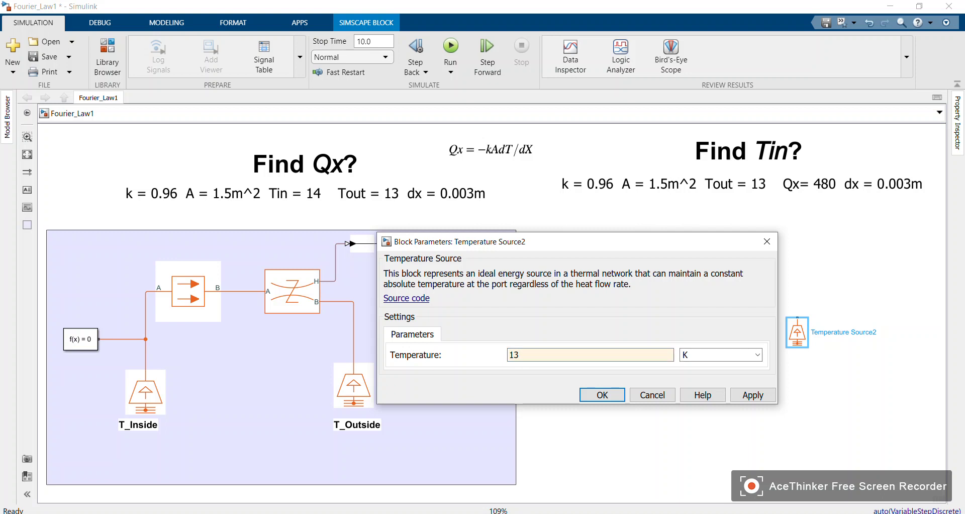
{"action": "left_click", "coordinate": [757, 355]}
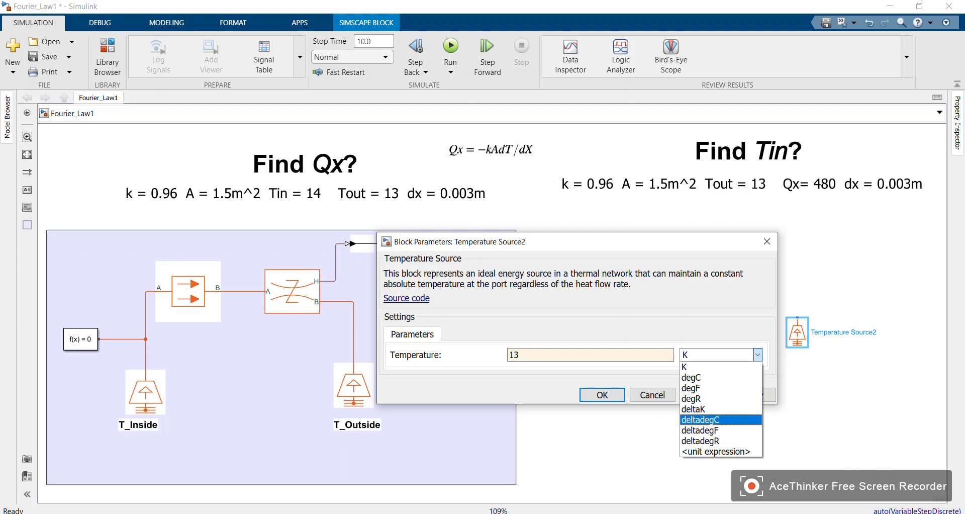
{"action": "left_click", "coordinate": [711, 421]}
{"action": "left_click", "coordinate": [602, 395]}
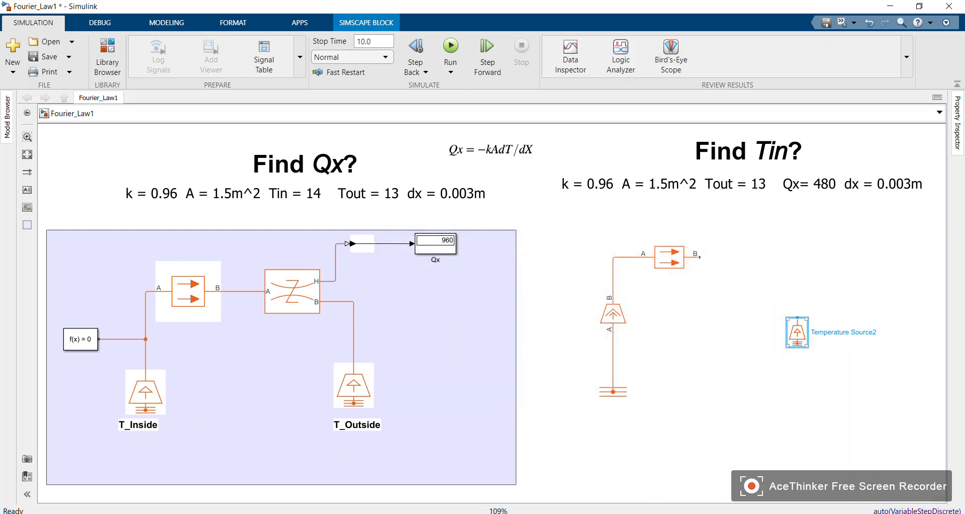
{"action": "double_click", "coordinate": [798, 332]}
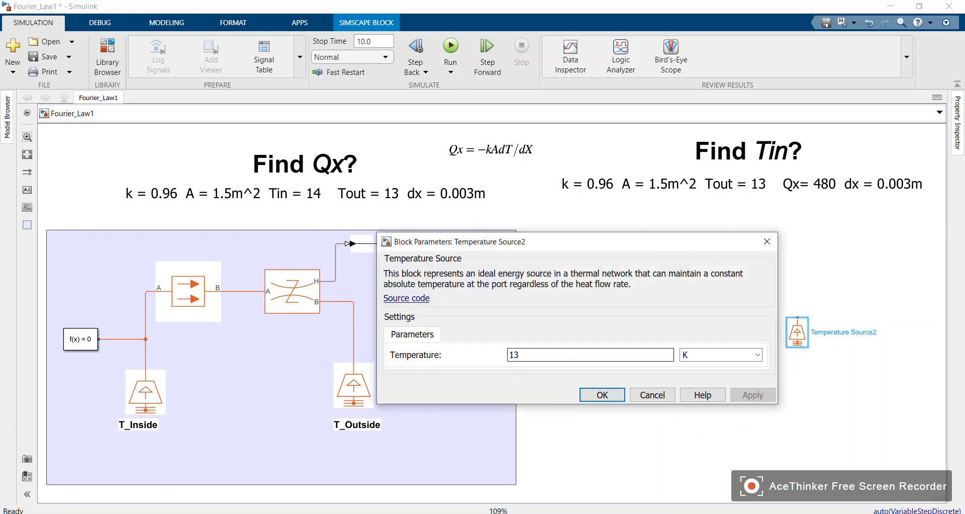
{"action": "key", "text": "Return"}
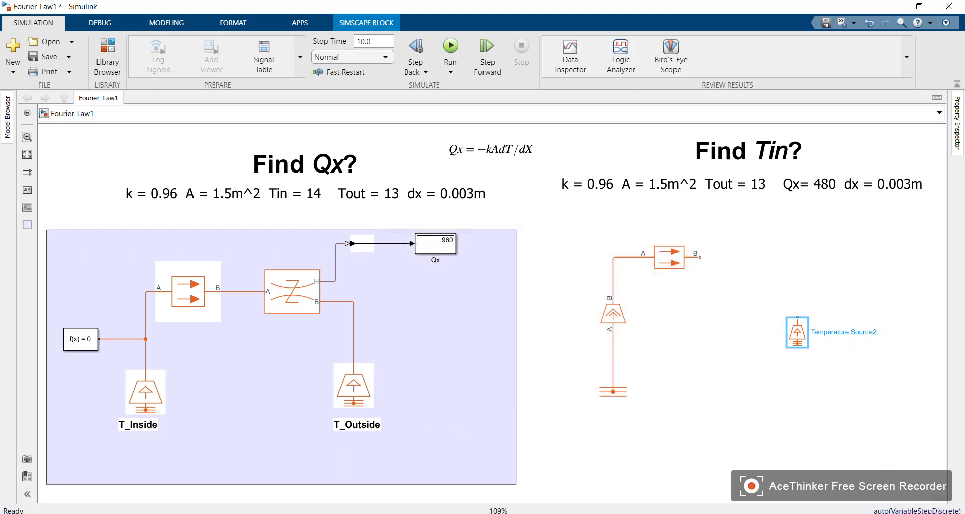
Step: Enlarge the new Temperature Source and connect port B of the new Conductive Heat Transfer block to it
{"action": "left_click_drag", "start_coordinate": [809, 347], "coordinate": [835, 368]}
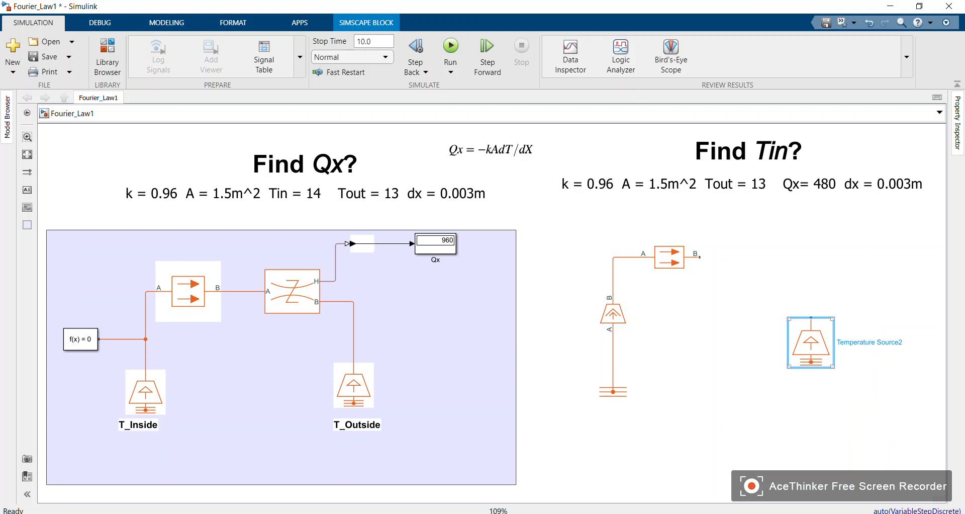
{"action": "left_click_drag", "start_coordinate": [700, 257], "coordinate": [798, 336]}
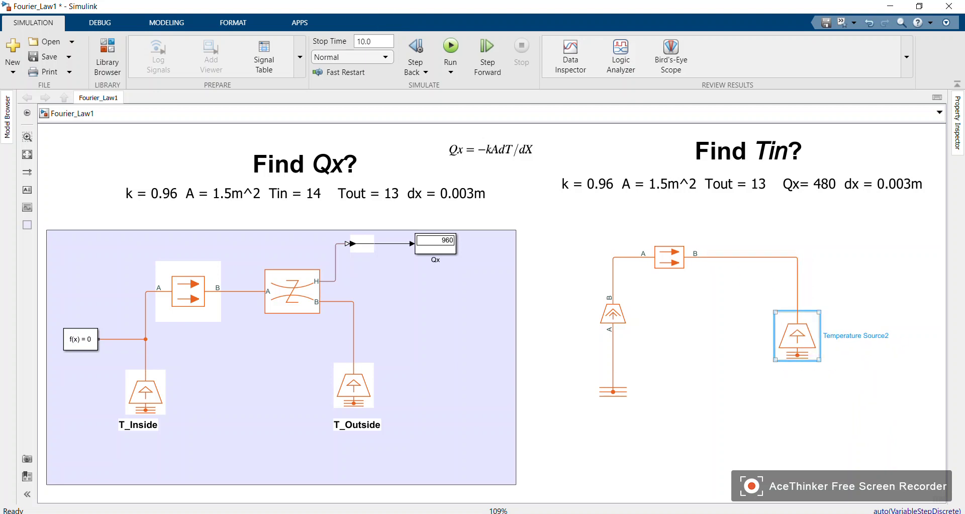
Step: Rename the new Temperature Source to T_out and place its label below the block
{"action": "double_click", "coordinate": [842, 336]}
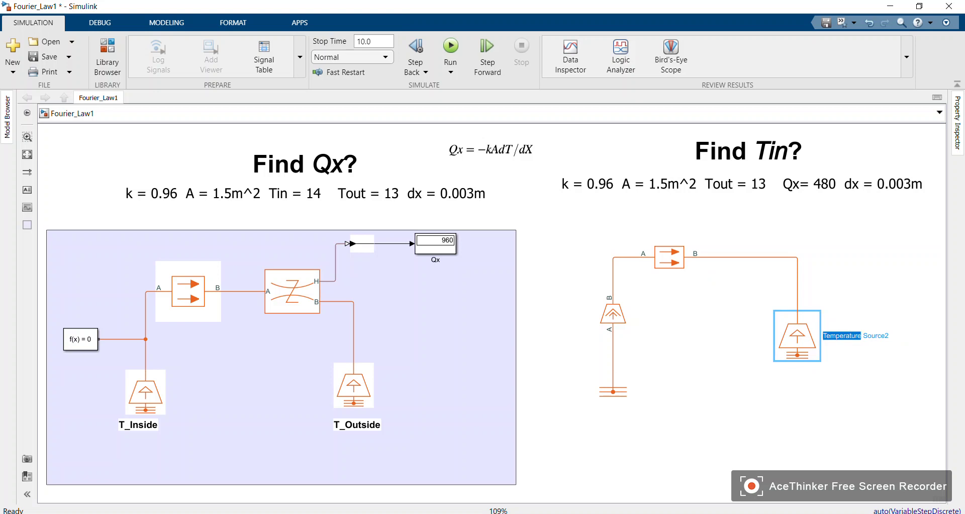
{"action": "type", "text": "T"}
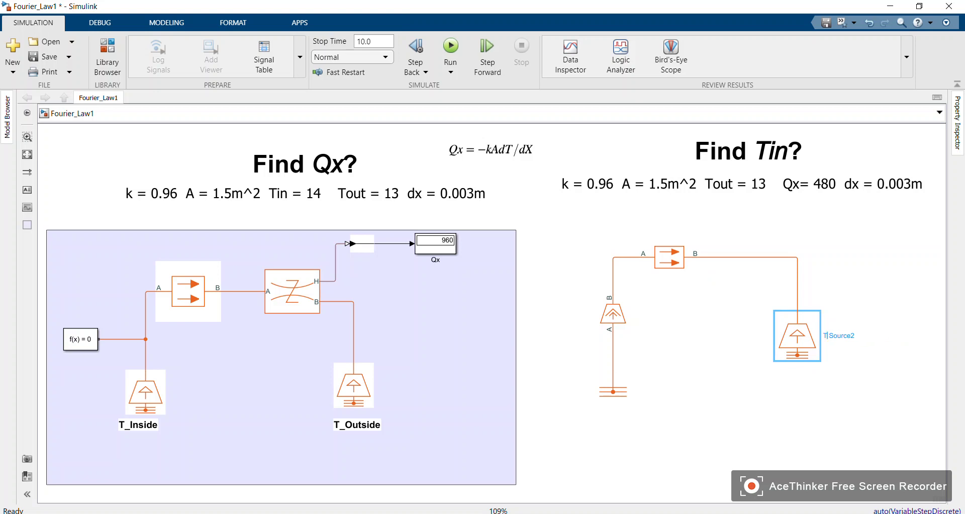
{"action": "key", "text": "shift+End"}
{"action": "key", "text": "Delete"}
{"action": "type", "text": "_out"}
{"action": "key", "text": "Return"}
{"action": "left_click_drag", "start_coordinate": [832, 335], "coordinate": [792, 408]}
Step: Rearrange the Tin circuit by moving the Thermal Reference up, the T_out source down and the Conductive Heat Transfer block to the right
{"action": "mouse_move", "coordinate": [613, 391]}
{"action": "left_mouse_down"}
{"action": "mouse_move", "coordinate": [606, 357]}
{"action": "mouse_move", "coordinate": [613, 374]}
{"action": "left_mouse_up"}
{"action": "left_click_drag", "start_coordinate": [798, 336], "coordinate": [798, 350]}
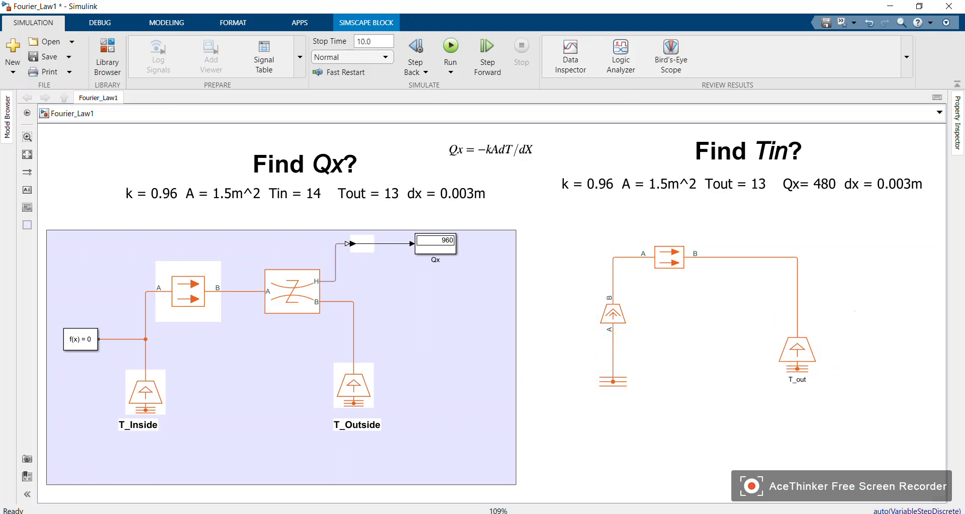
{"action": "left_click", "coordinate": [670, 257]}
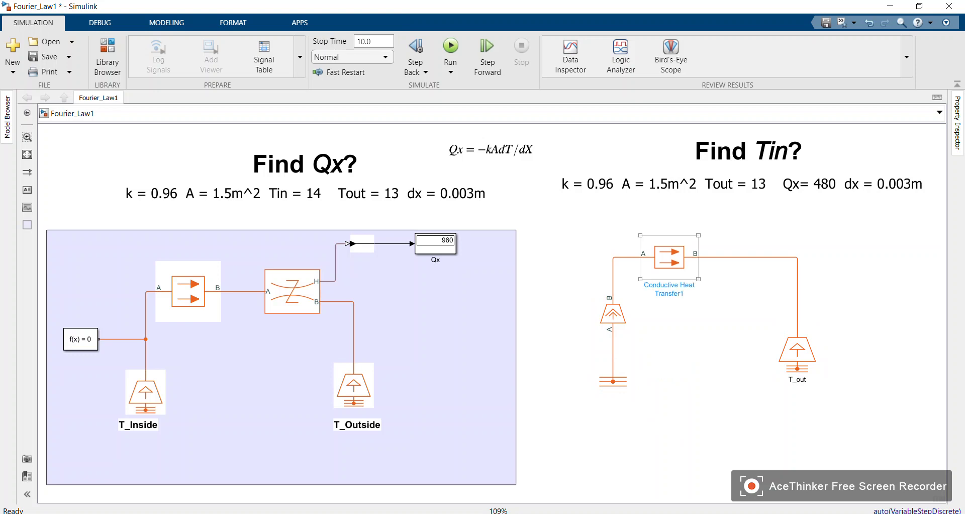
{"action": "left_click", "coordinate": [748, 194]}
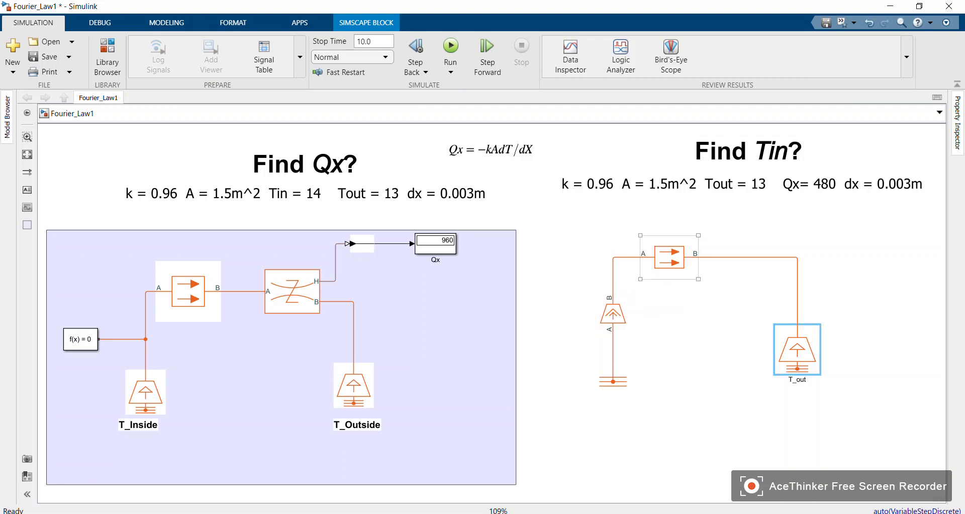
{"action": "left_click_drag", "start_coordinate": [669, 257], "coordinate": [717, 257]}
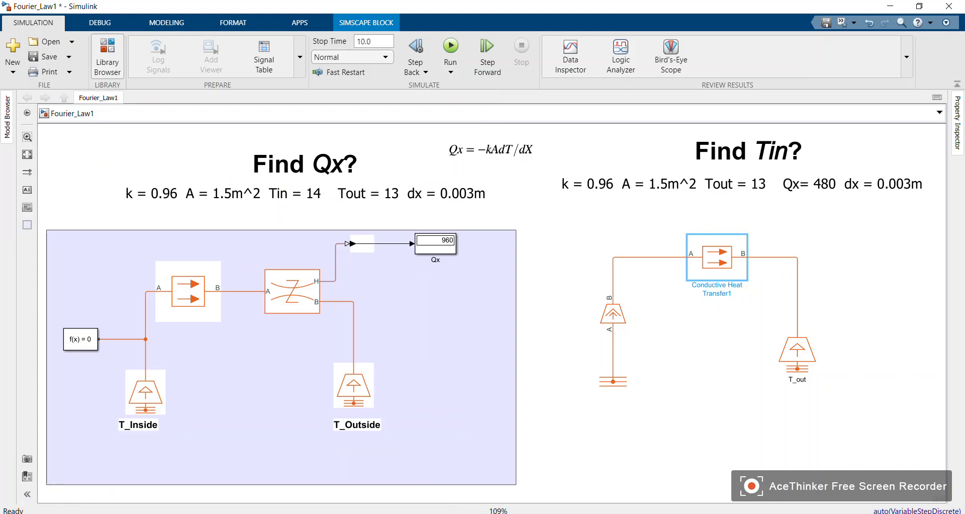
Step: Add a Temperature Sensor from the Simscape Thermal Sensors library above the wire into the Conductive Heat Transfer block's port A, and enlarge it
{"action": "left_click", "coordinate": [107, 55]}
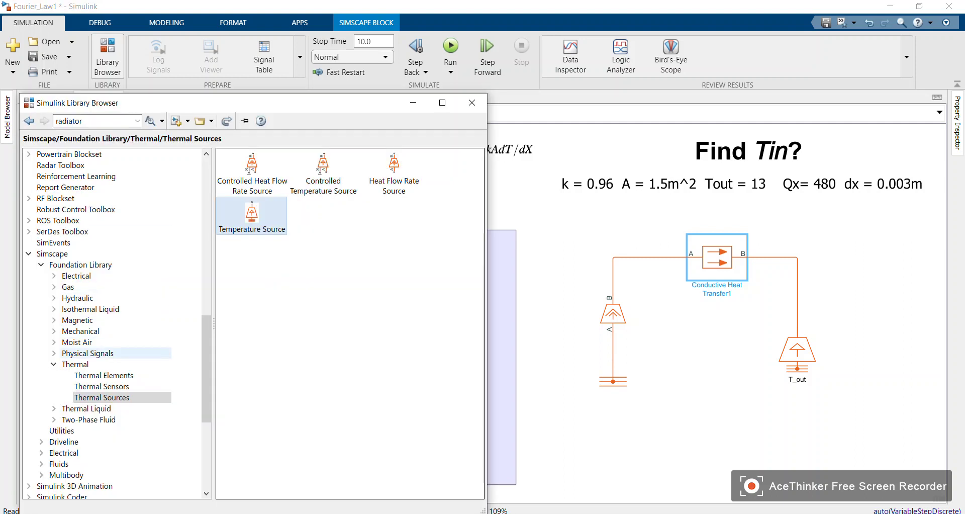
{"action": "left_click", "coordinate": [102, 387]}
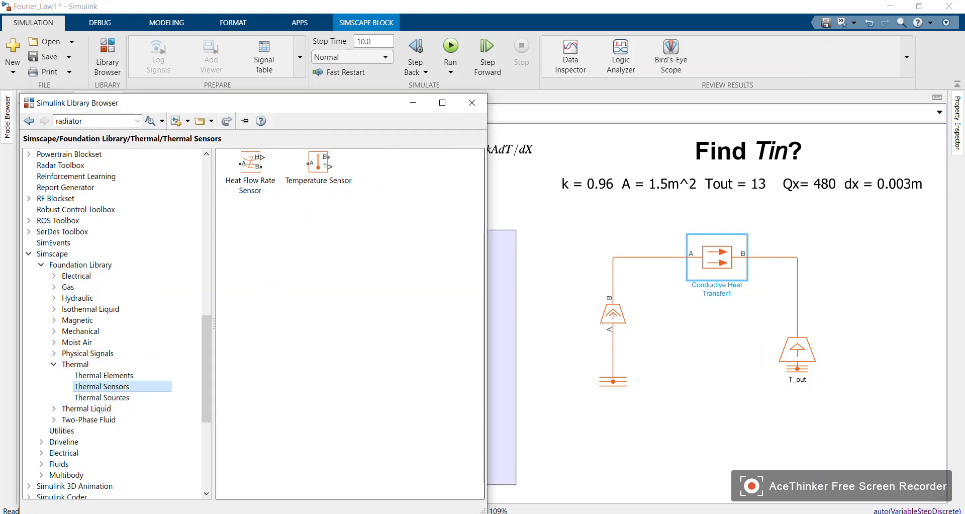
{"action": "left_click_drag", "start_coordinate": [319, 164], "coordinate": [637, 225]}
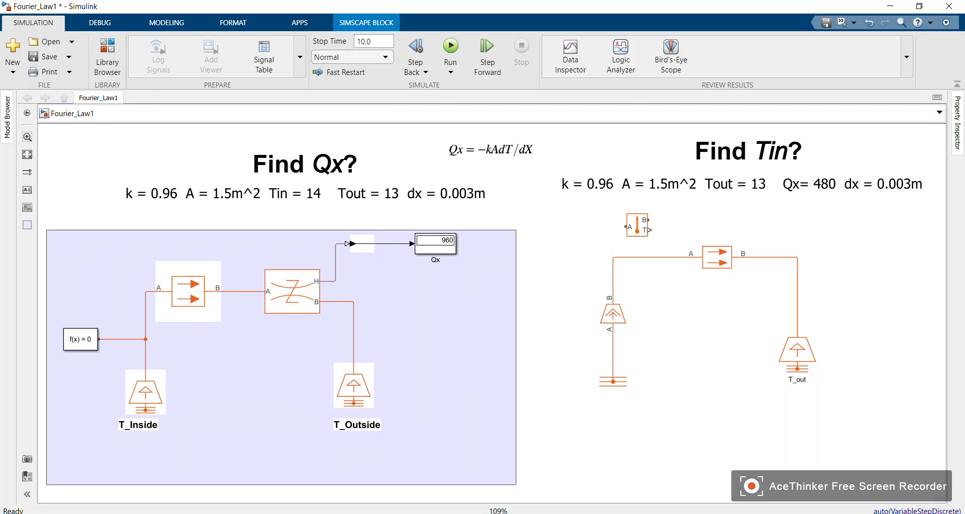
{"action": "left_click_drag", "start_coordinate": [637, 225], "coordinate": [662, 249]}
{"action": "left_click", "coordinate": [689, 292]}
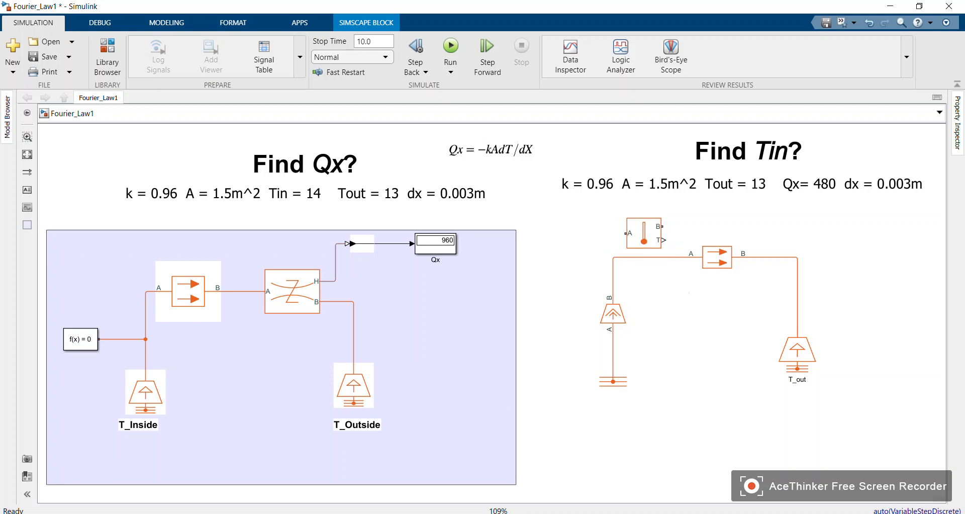
Step: Compare the new Temperature Sensor and its ports with the Heat Flow Rate Sensor in the Qx circuit
{"action": "left_click", "coordinate": [644, 233]}
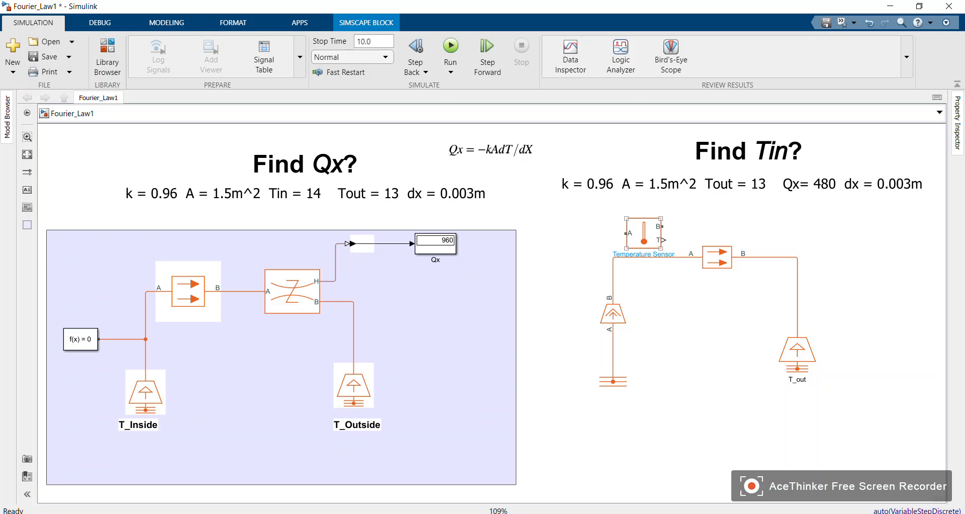
{"action": "left_click", "coordinate": [662, 226]}
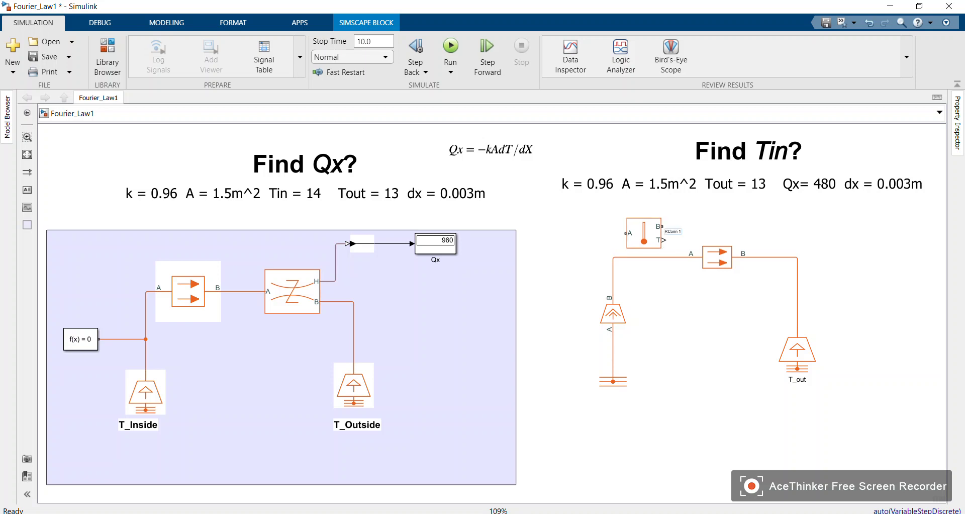
{"action": "left_click", "coordinate": [644, 233]}
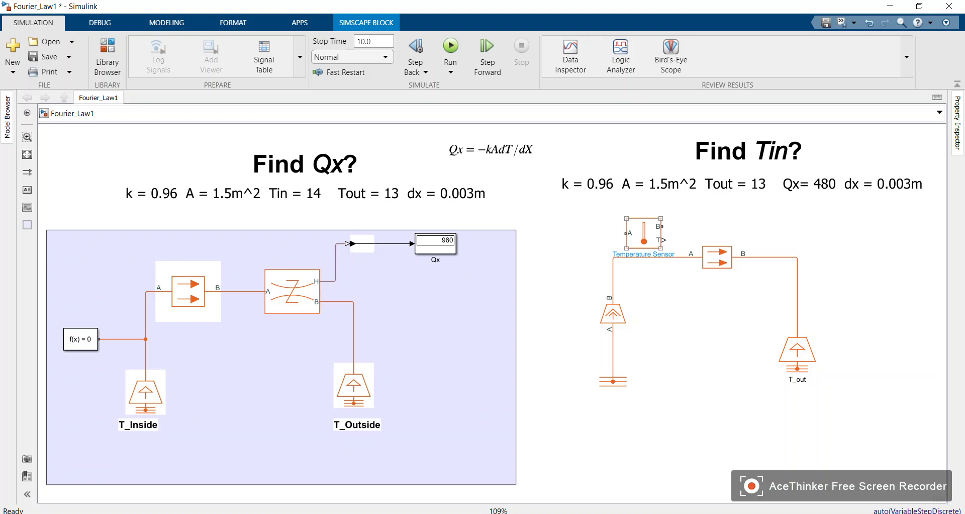
{"action": "left_click", "coordinate": [483, 322]}
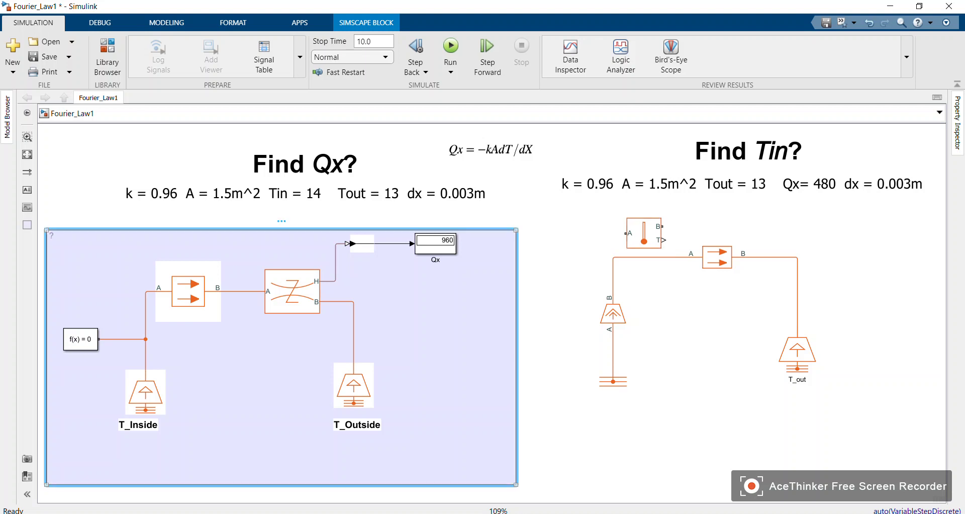
{"action": "left_click", "coordinate": [292, 291]}
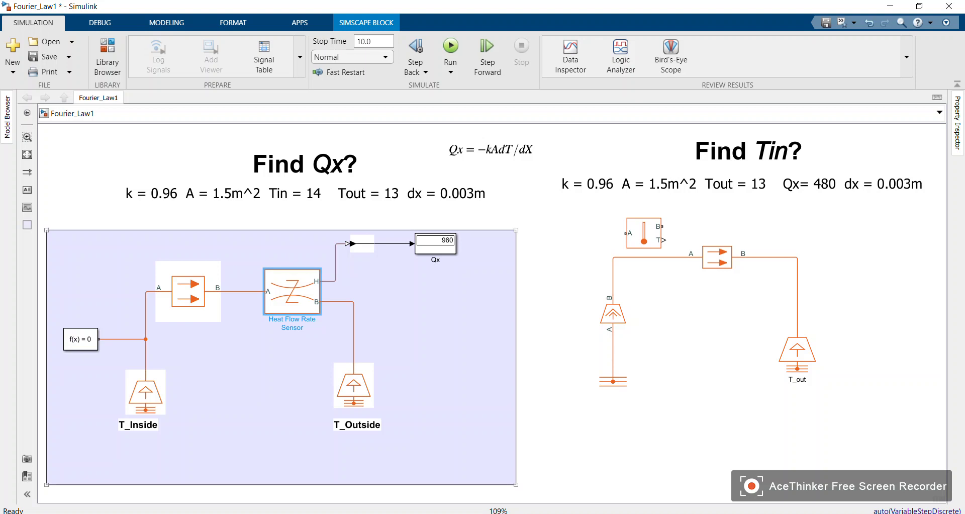
{"action": "left_click", "coordinate": [644, 232]}
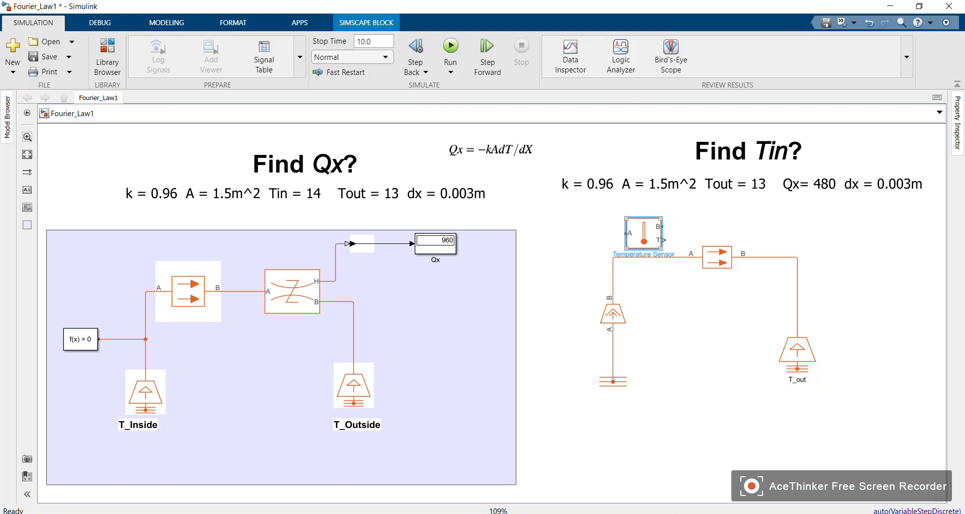
{"action": "left_click", "coordinate": [293, 291]}
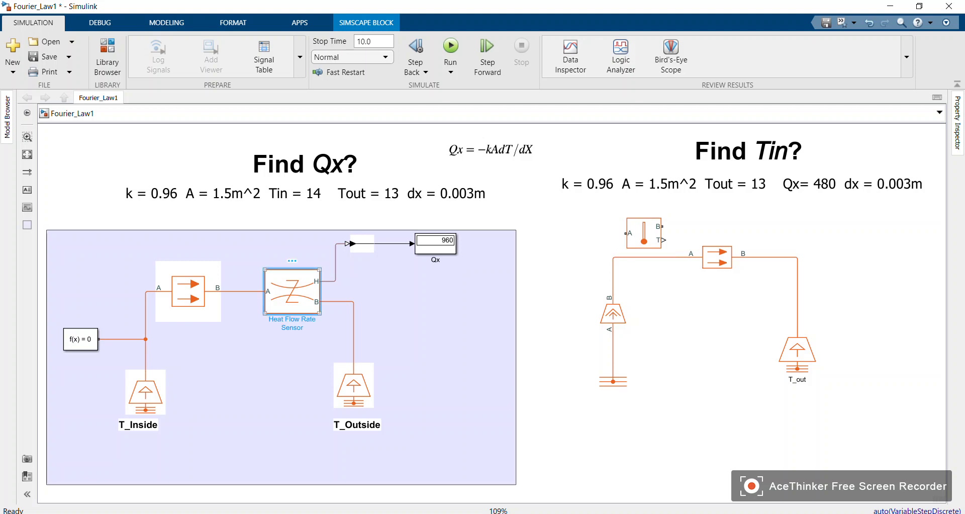
{"action": "left_click", "coordinate": [643, 233]}
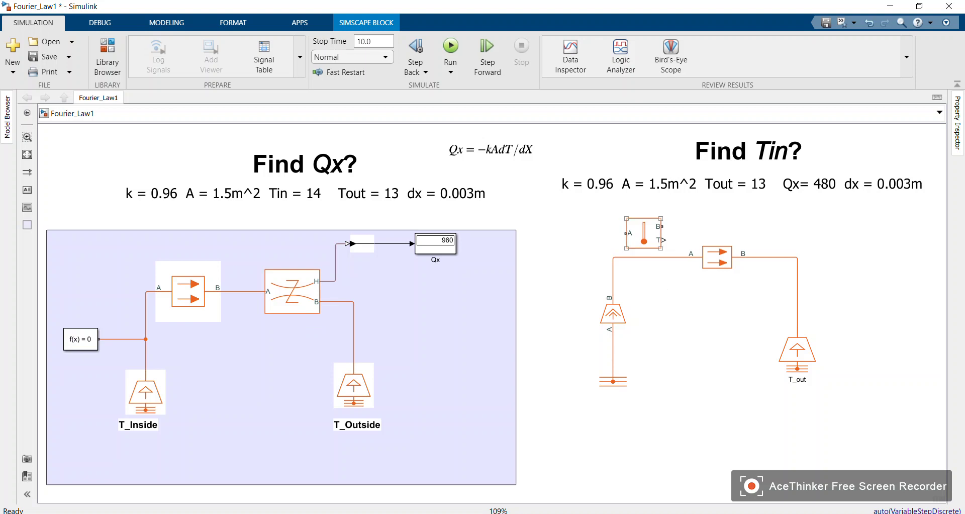
Step: Connect the Temperature Sensor's port A to the wire above the Heat Flow Rate Source, and draw a loose line out of port B
{"action": "left_click_drag", "start_coordinate": [626, 233], "coordinate": [613, 274]}
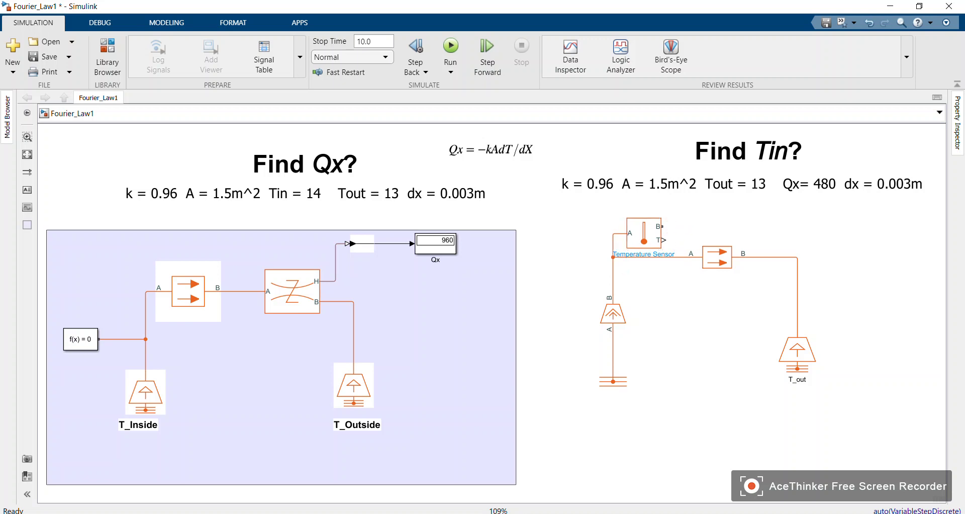
{"action": "left_click", "coordinate": [658, 227]}
{"action": "left_click_drag", "start_coordinate": [662, 226], "coordinate": [699, 207]}
{"action": "left_click", "coordinate": [643, 233]}
Step: Place a copy of the Thermal Reference beyond the Tin circuit's upper corner, shift the parameter annotation up, and connect the sensor's port B to the copy
{"action": "left_click", "coordinate": [613, 380]}
{"action": "left_click_drag", "start_coordinate": [613, 381], "coordinate": [844, 217]}
{"action": "mouse_move", "coordinate": [654, 184]}
{"action": "left_mouse_down"}
{"action": "mouse_move", "coordinate": [936, 316]}
{"action": "mouse_move", "coordinate": [722, 158]}
{"action": "mouse_move", "coordinate": [681, 172]}
{"action": "left_mouse_up"}
{"action": "left_click", "coordinate": [845, 235]}
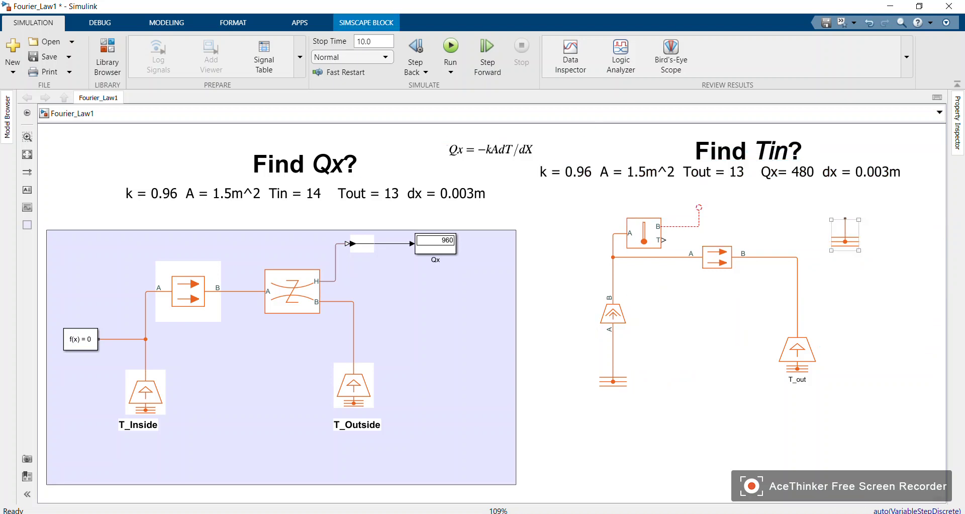
{"action": "left_click_drag", "start_coordinate": [700, 207], "coordinate": [845, 220]}
{"action": "left_click", "coordinate": [846, 235]}
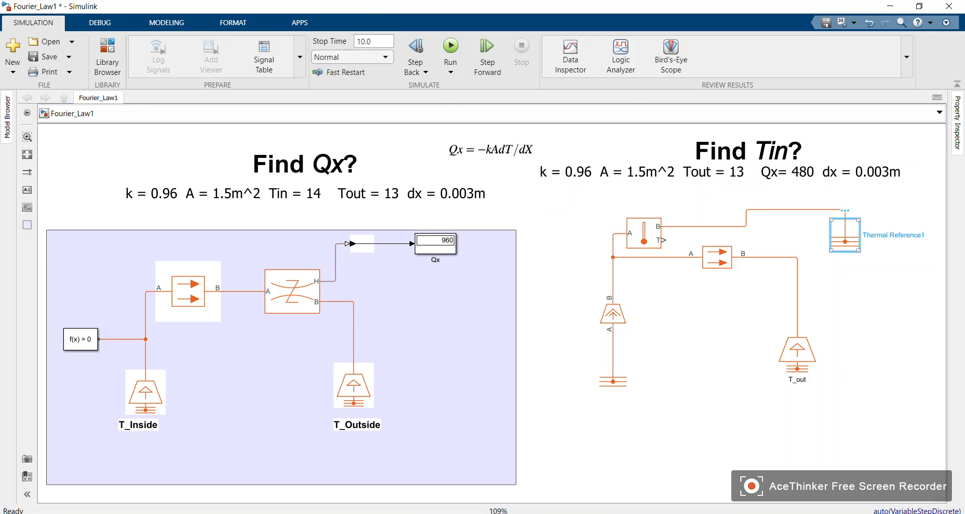
Step: Rotate the copied Thermal Reference upside down and place it above the sensor's port B line, and move the Conductive Heat Transfer block down
{"action": "key", "text": "ctrl+r"}
{"action": "key", "text": "ctrl+r"}
{"action": "key", "text": "ctrl+r"}
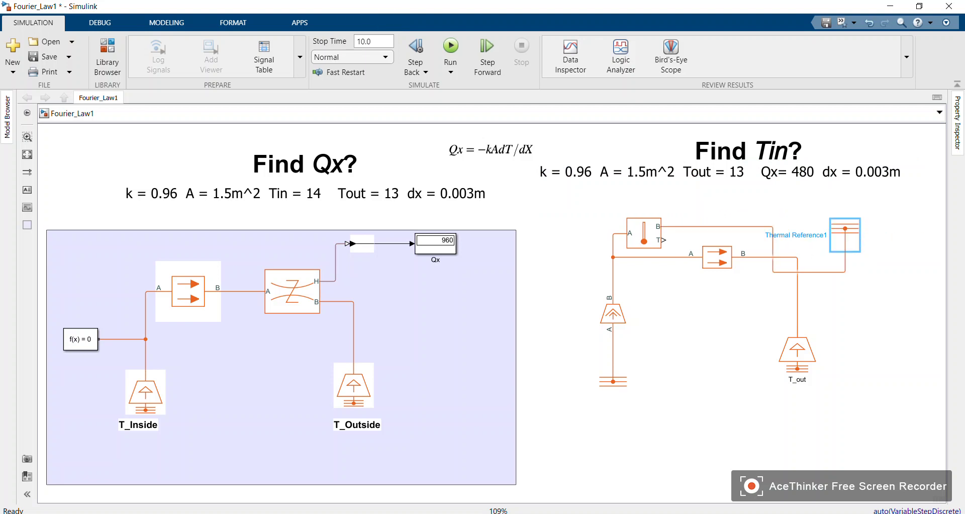
{"action": "left_click_drag", "start_coordinate": [844, 236], "coordinate": [789, 227]}
{"action": "key", "text": "ctrl+r"}
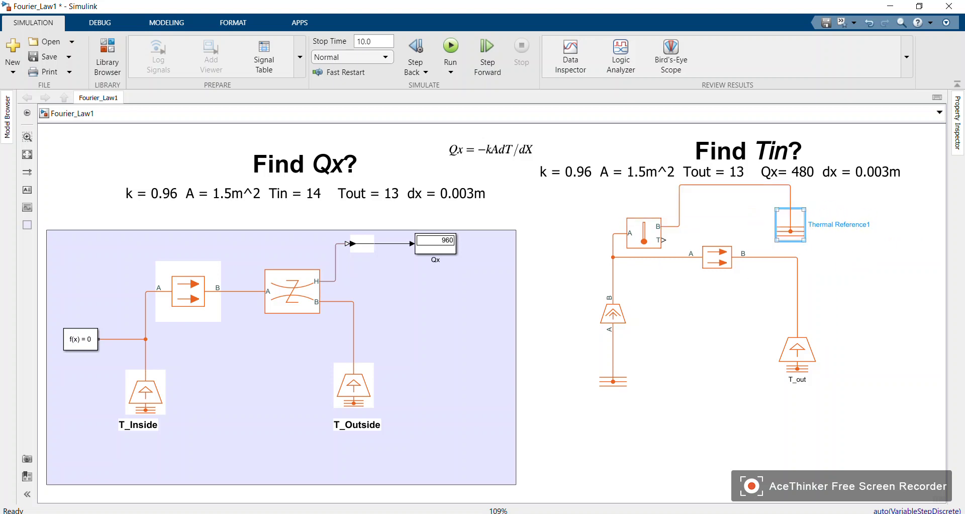
{"action": "key", "text": "ctrl+r"}
{"action": "key", "text": "ctrl+r"}
{"action": "left_click_drag", "start_coordinate": [791, 225], "coordinate": [729, 200]}
{"action": "left_click", "coordinate": [823, 251]}
{"action": "left_click_drag", "start_coordinate": [717, 257], "coordinate": [714, 282]}
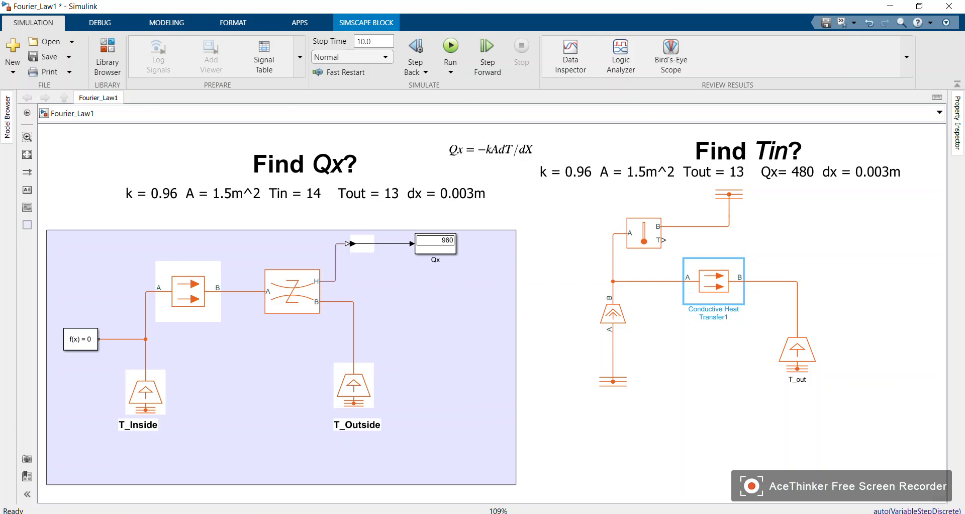
Step: Draw a line out of the sensor's port T and attach a PS-Simulink Converter from the Simscape Utilities library to its end
{"action": "left_click_drag", "start_coordinate": [664, 240], "coordinate": [740, 239]}
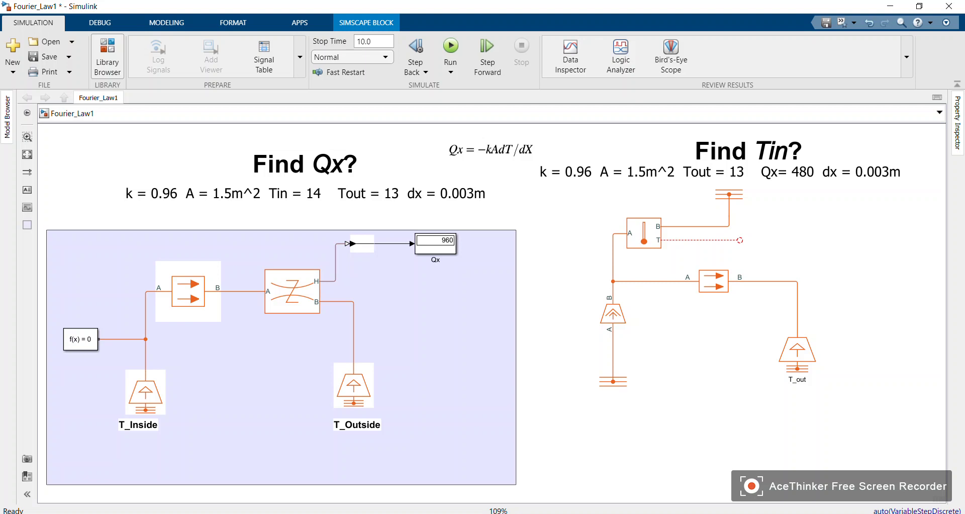
{"action": "left_click", "coordinate": [107, 55]}
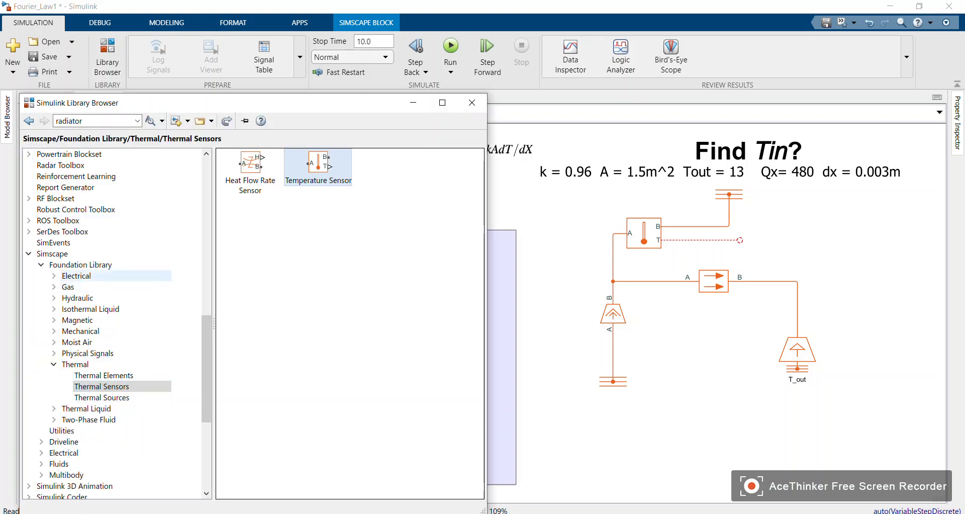
{"action": "left_click", "coordinate": [41, 265]}
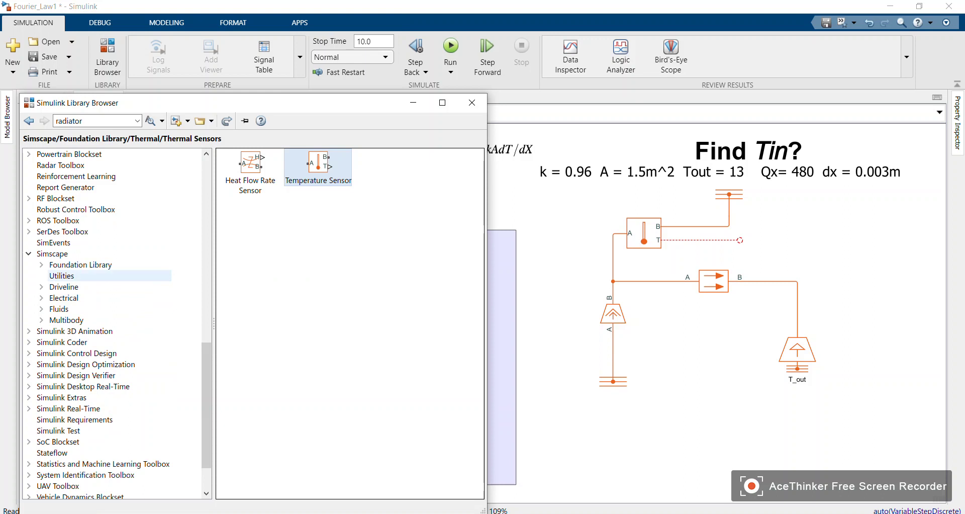
{"action": "left_click", "coordinate": [62, 276]}
{"action": "mouse_move", "coordinate": [429, 162]}
{"action": "left_mouse_down"}
{"action": "mouse_move", "coordinate": [807, 219]}
{"action": "mouse_move", "coordinate": [806, 237]}
{"action": "mouse_move", "coordinate": [739, 240]}
{"action": "left_mouse_up"}
{"action": "left_click_drag", "start_coordinate": [806, 237], "coordinate": [764, 240]}
{"action": "left_click", "coordinate": [805, 239]}
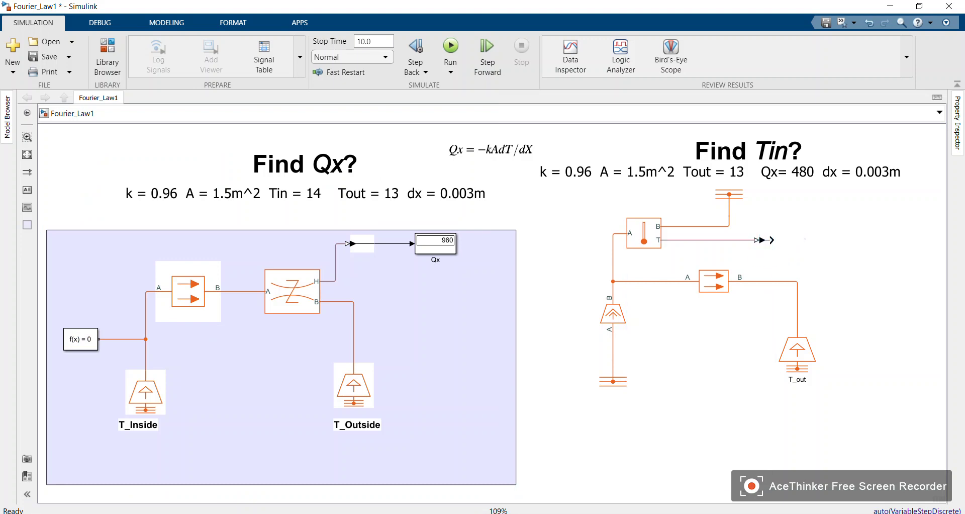
Step: Add a Display block at the output of the Tin circuit's PS-Simulink Converter and reduce its width
{"action": "double_click", "coordinate": [806, 239]}
{"action": "type", "text": "dis"}
{"action": "key", "text": "Return"}
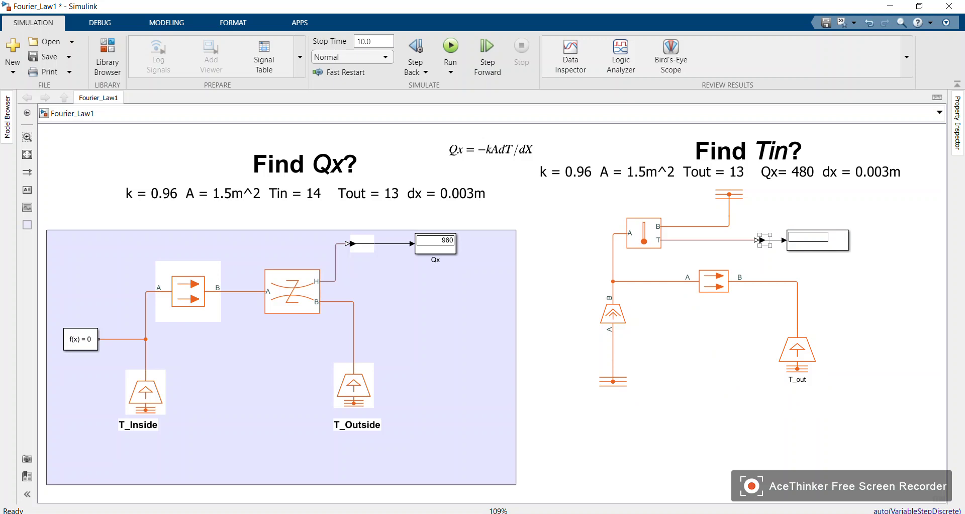
{"action": "left_click_drag", "start_coordinate": [849, 250], "coordinate": [825, 250]}
Step: Add a Solver Configuration block below the Conductive Heat Transfer block and connect it to the wire above T_out
{"action": "left_click", "coordinate": [838, 284]}
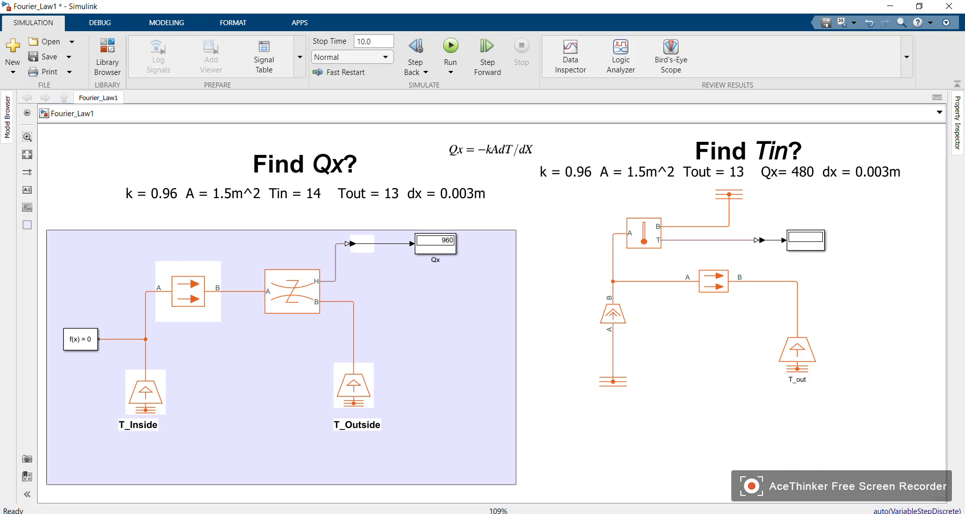
{"action": "type", "text": "sol"}
{"action": "key", "text": "Return"}
{"action": "mouse_move", "coordinate": [734, 329]}
{"action": "left_mouse_down"}
{"action": "mouse_move", "coordinate": [760, 336]}
{"action": "mouse_move", "coordinate": [798, 315]}
{"action": "left_mouse_up"}
{"action": "left_click_drag", "start_coordinate": [717, 329], "coordinate": [724, 315]}
{"action": "left_click", "coordinate": [823, 322]}
{"action": "left_click", "coordinate": [809, 315]}
Step: Set the temperature of the T_Inside source in the Qx circuit to 14 K
{"action": "left_click", "coordinate": [728, 172]}
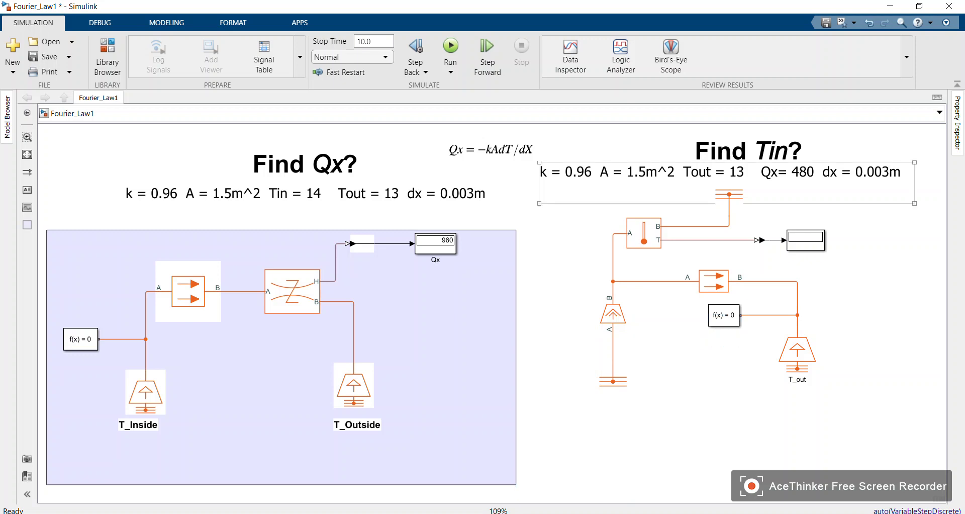
{"action": "left_click", "coordinate": [281, 357]}
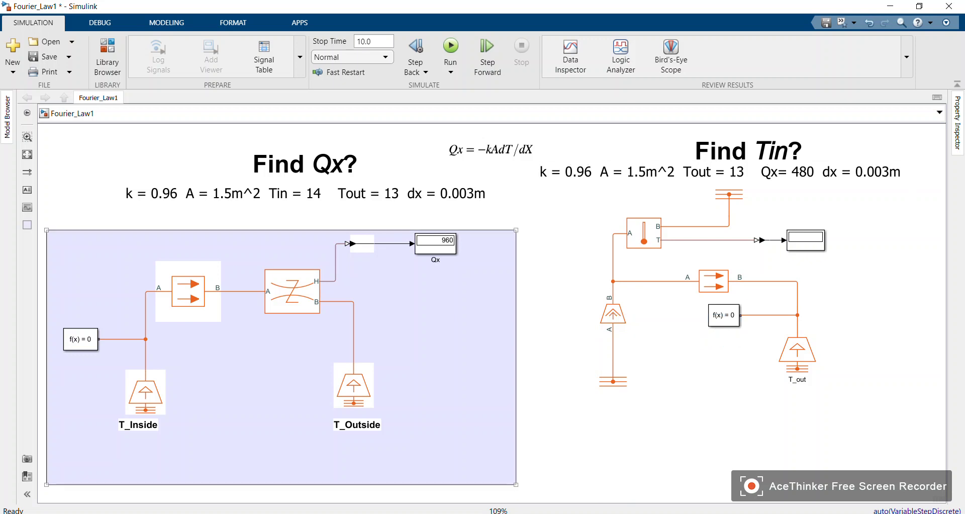
{"action": "left_click", "coordinate": [188, 291]}
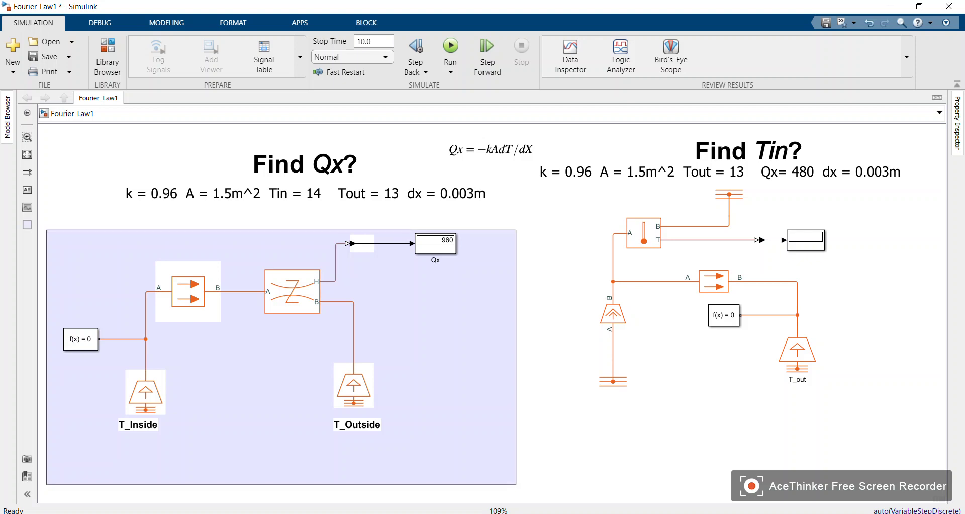
{"action": "double_click", "coordinate": [146, 392]}
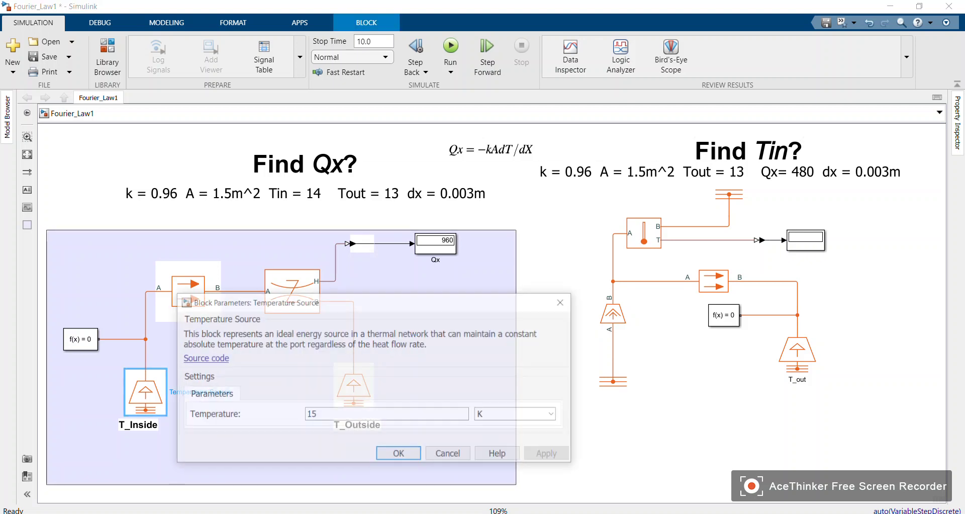
{"action": "type", "text": "14"}
{"action": "left_click", "coordinate": [399, 455]}
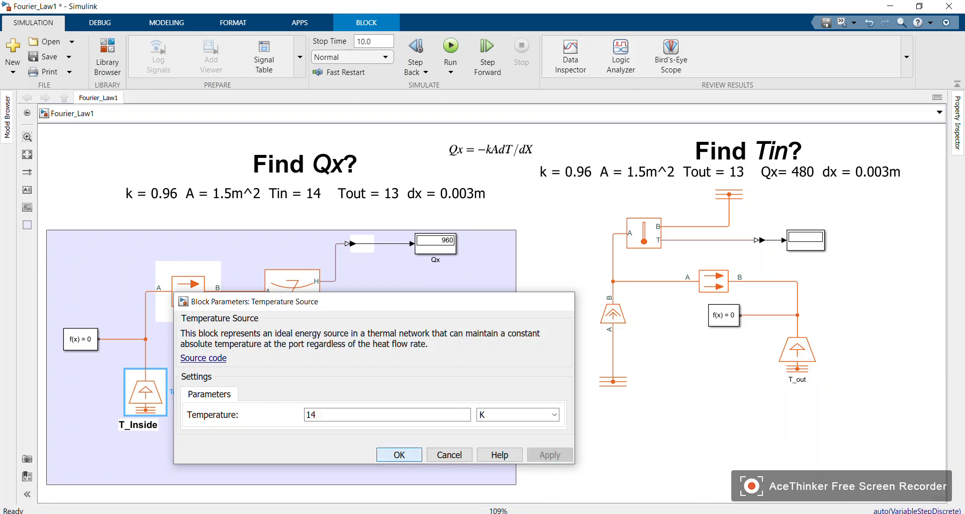
Step: Check the temperature parameters of the T_Outside and T_out sources, and run the simulation
{"action": "left_click", "coordinate": [357, 382]}
{"action": "double_click", "coordinate": [357, 382]}
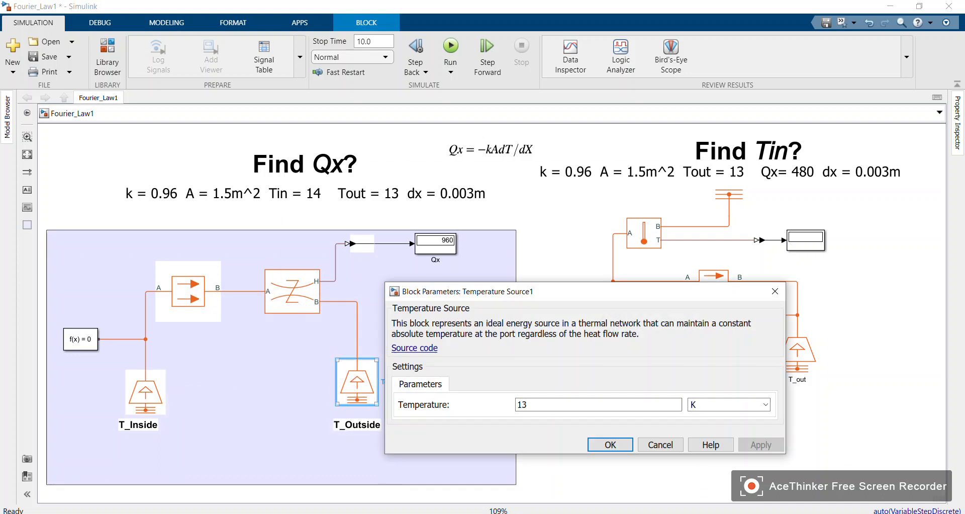
{"action": "left_click", "coordinate": [609, 443]}
{"action": "left_click", "coordinate": [435, 243]}
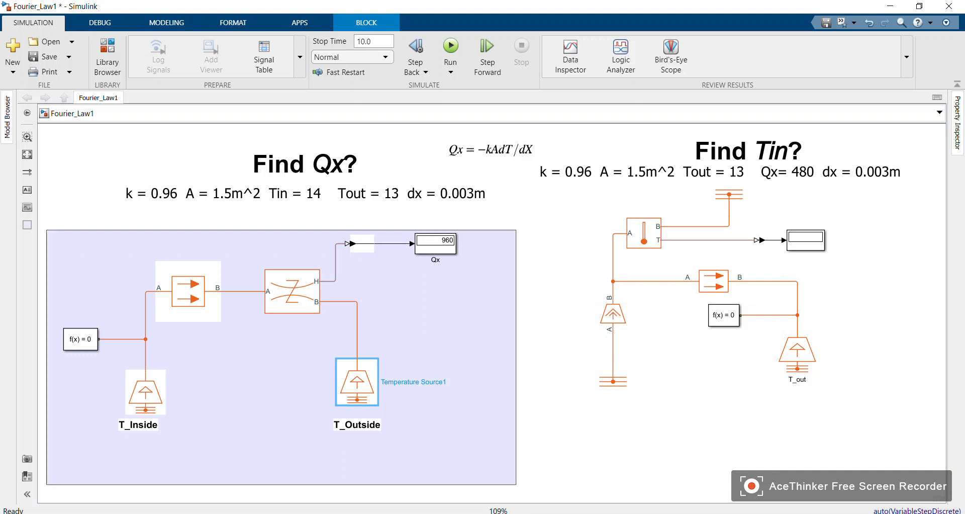
{"action": "double_click", "coordinate": [798, 350]}
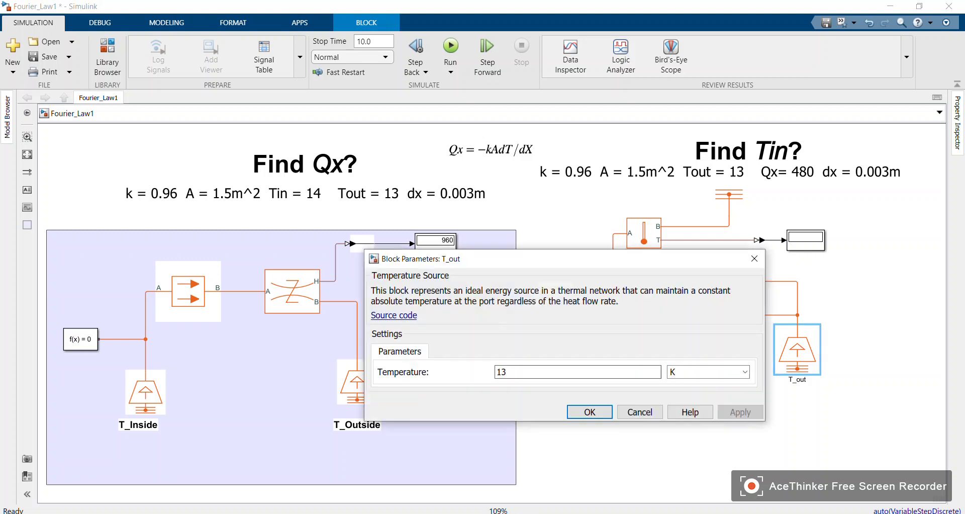
{"action": "left_click", "coordinate": [590, 412]}
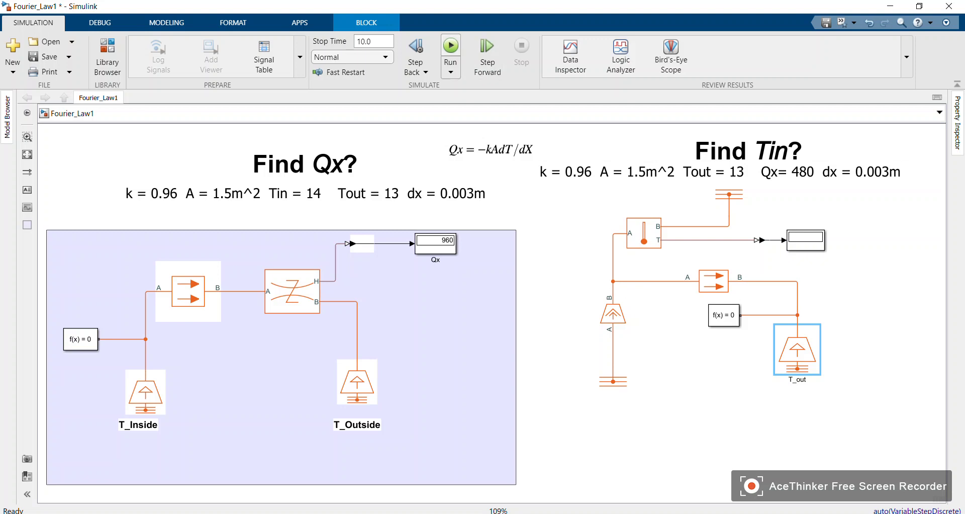
{"action": "left_click", "coordinate": [451, 50]}
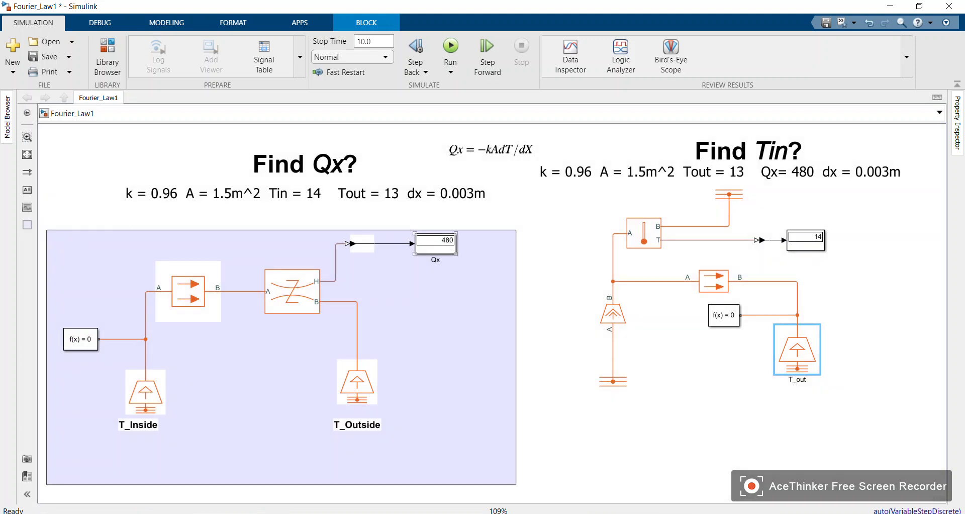
Step: Set the T_Inside source's temperature to 18 K and rerun the simulation
{"action": "double_click", "coordinate": [145, 392]}
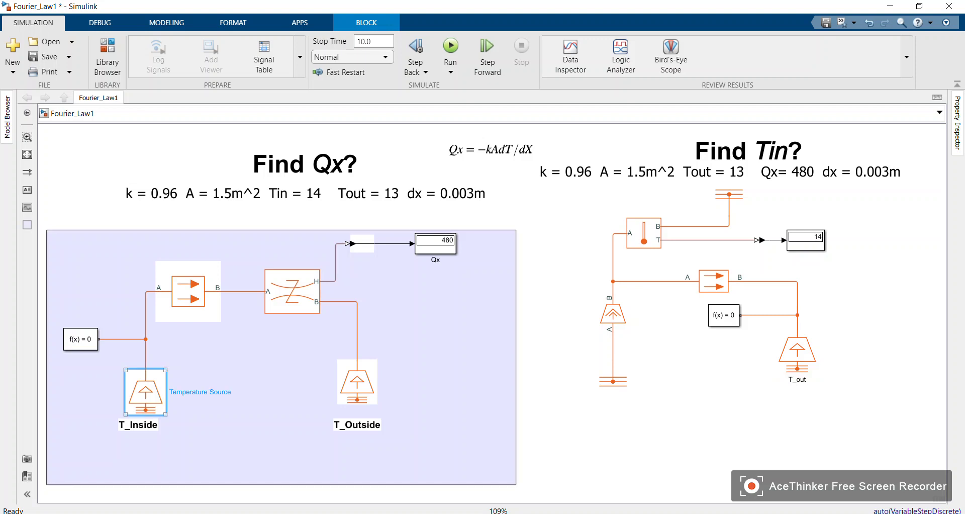
{"action": "double_click", "coordinate": [311, 414]}
{"action": "type", "text": "18"}
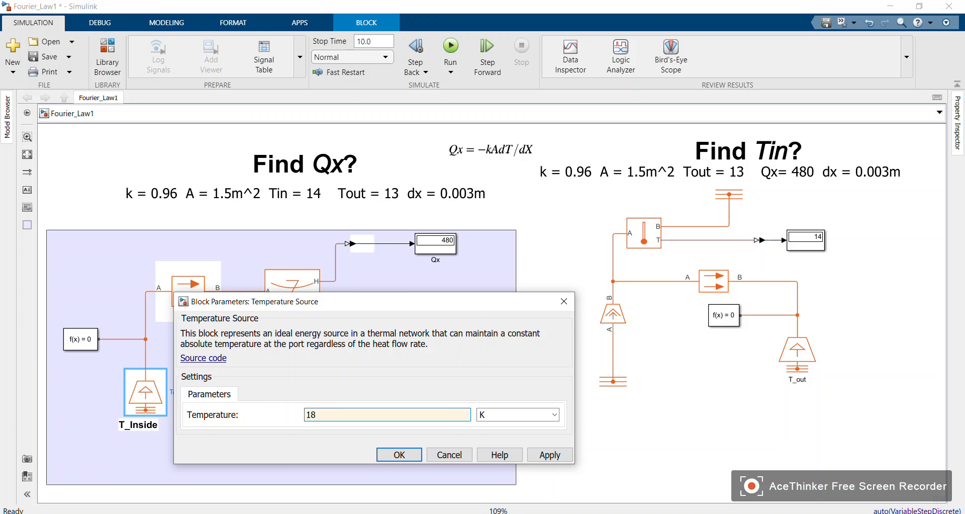
{"action": "left_click", "coordinate": [399, 455]}
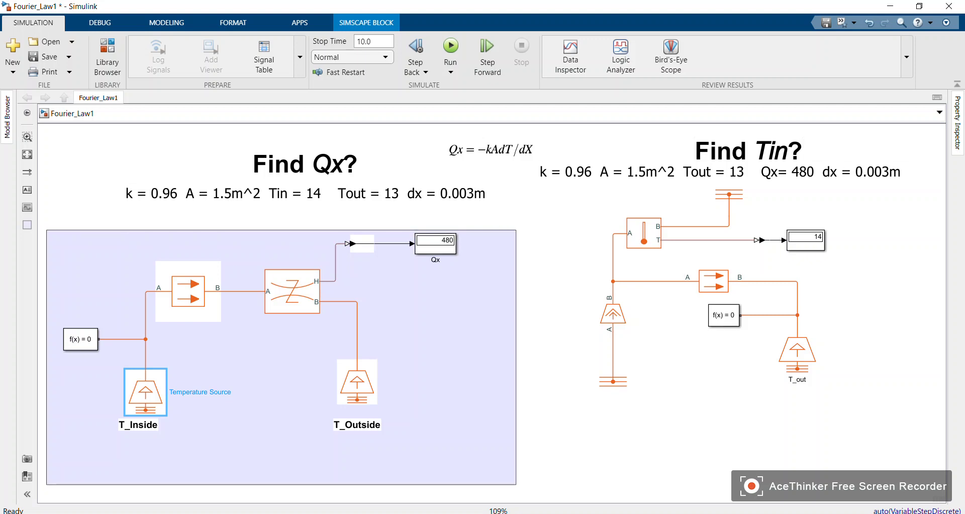
{"action": "left_click", "coordinate": [450, 50]}
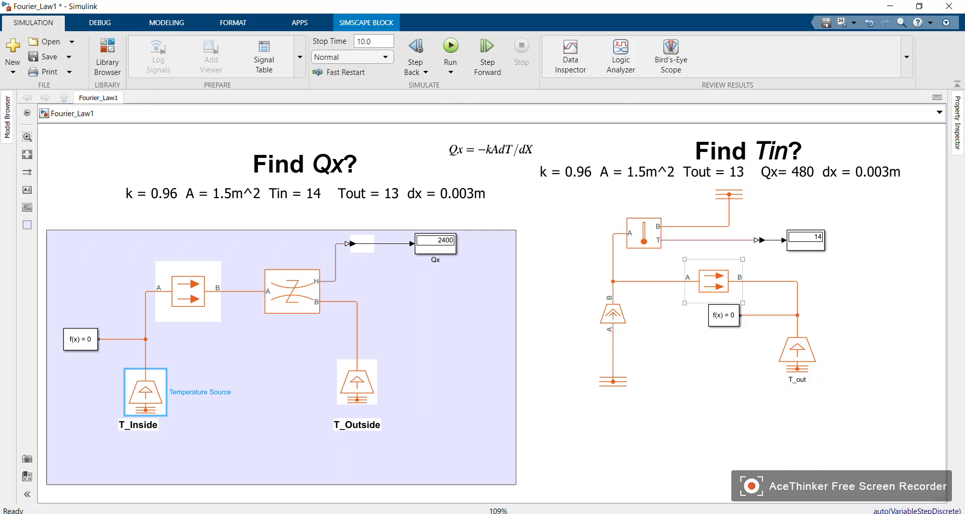
Step: Set the heat flow rate of the Heat Flow Rate Source in the Tin circuit to 2400 W
{"action": "double_click", "coordinate": [613, 313]}
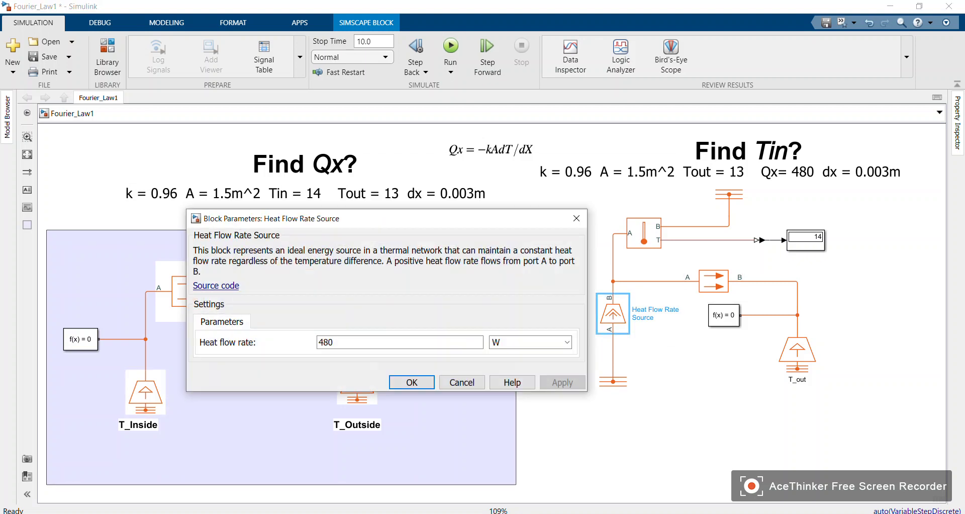
{"action": "double_click", "coordinate": [325, 342]}
{"action": "type", "text": "2"}
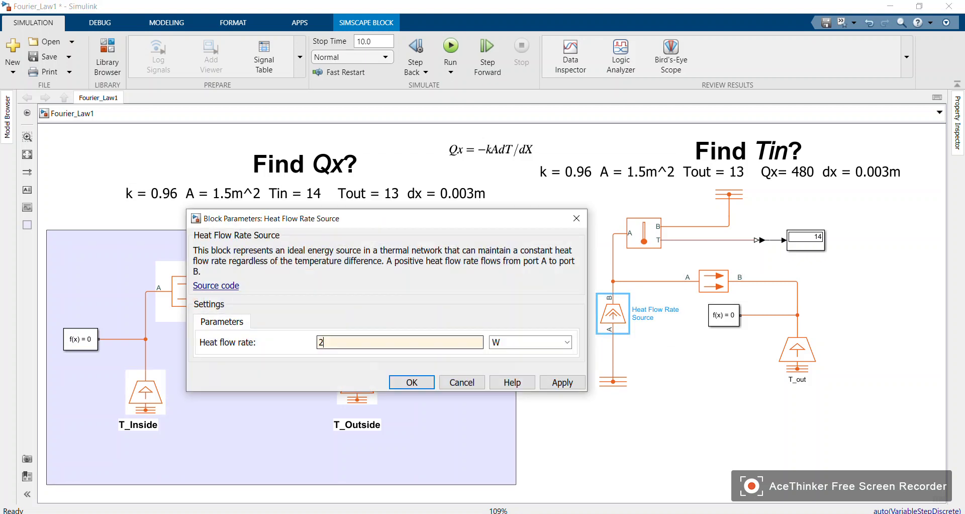
{"action": "type", "text": "400"}
{"action": "key", "text": "Return"}
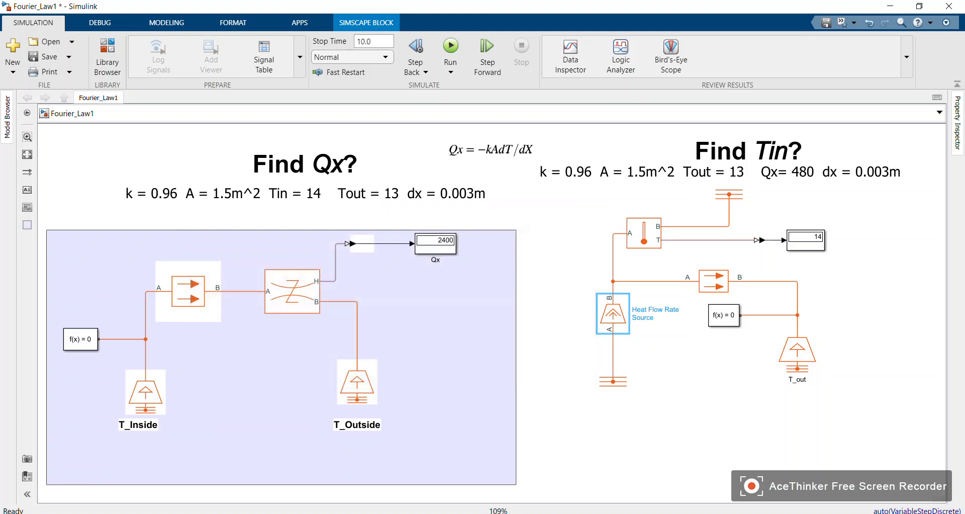
Step: Check the temperature parameter of the T_Inside source in the Qx circuit and rerun the simulation
{"action": "left_click", "coordinate": [146, 392]}
{"action": "double_click", "coordinate": [146, 392]}
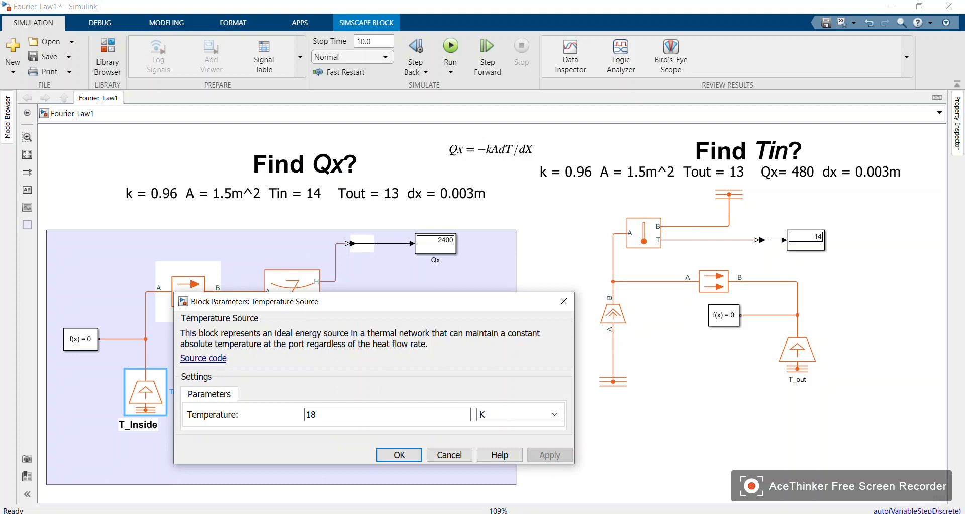
{"action": "key", "text": "Return"}
{"action": "key", "text": "Escape"}
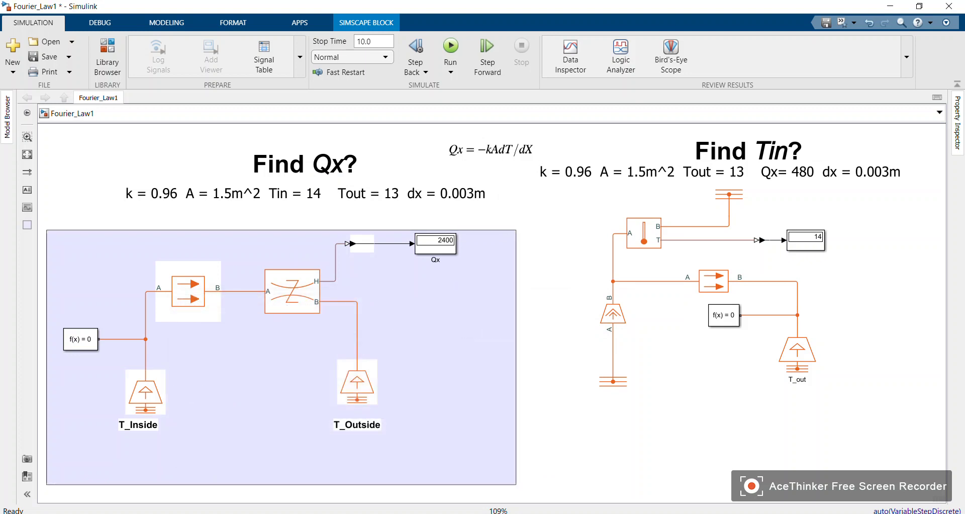
{"action": "left_click", "coordinate": [806, 240]}
{"action": "left_click", "coordinate": [644, 232]}
{"action": "key", "text": "ctrl+t"}
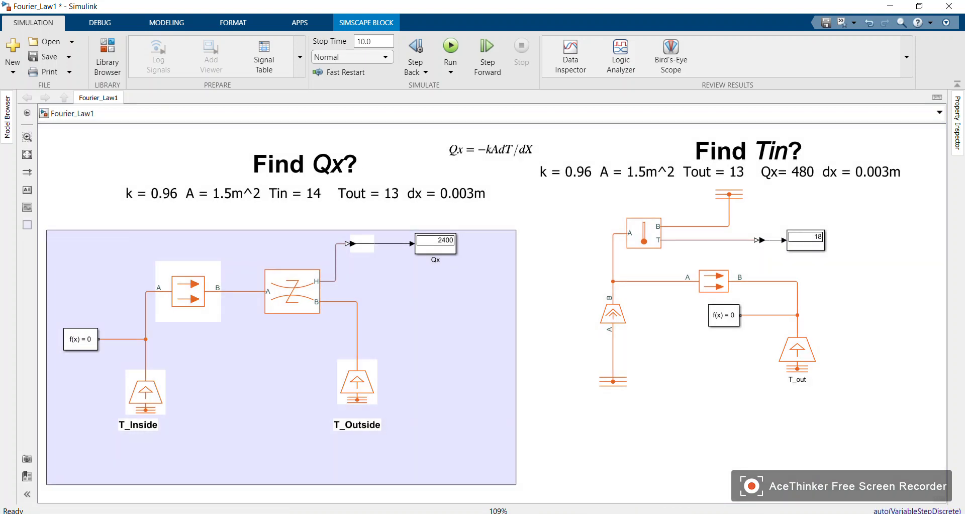
Step: Compare the Tin circuit's temperature display with the temperature parameter of the T_Inside source
{"action": "left_click", "coordinate": [806, 240]}
{"action": "left_click", "coordinate": [145, 392]}
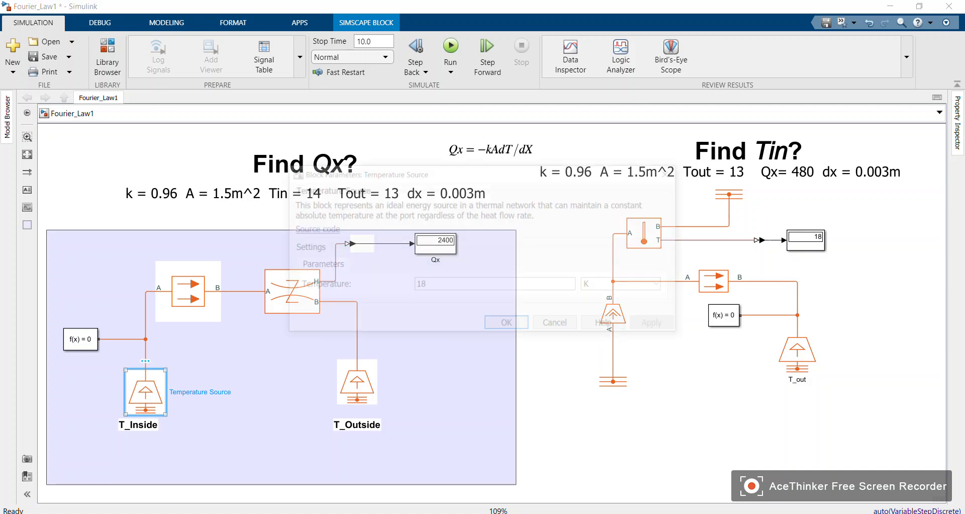
{"action": "double_click", "coordinate": [145, 392]}
{"action": "left_click", "coordinate": [398, 454]}
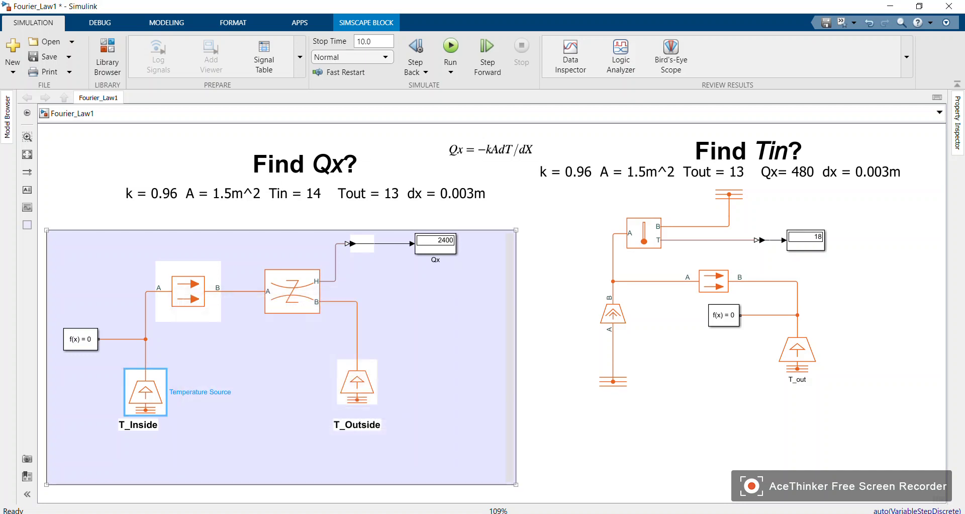
{"action": "left_click", "coordinate": [483, 230]}
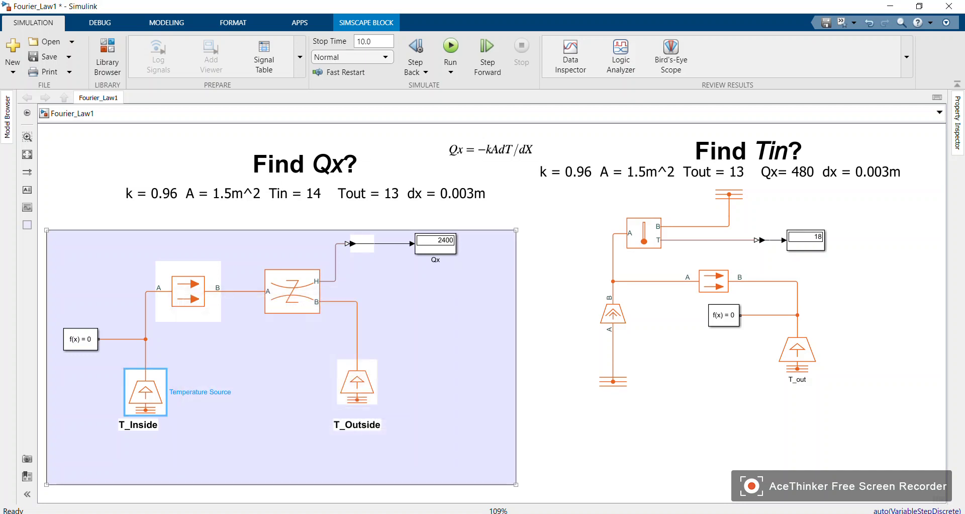
{"action": "key", "text": "Escape"}
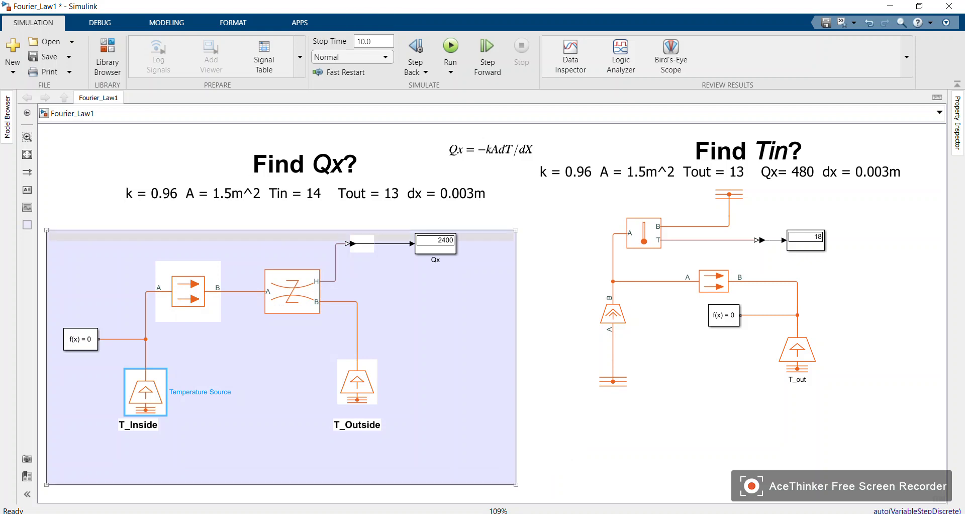
{"action": "left_click", "coordinate": [750, 151]}
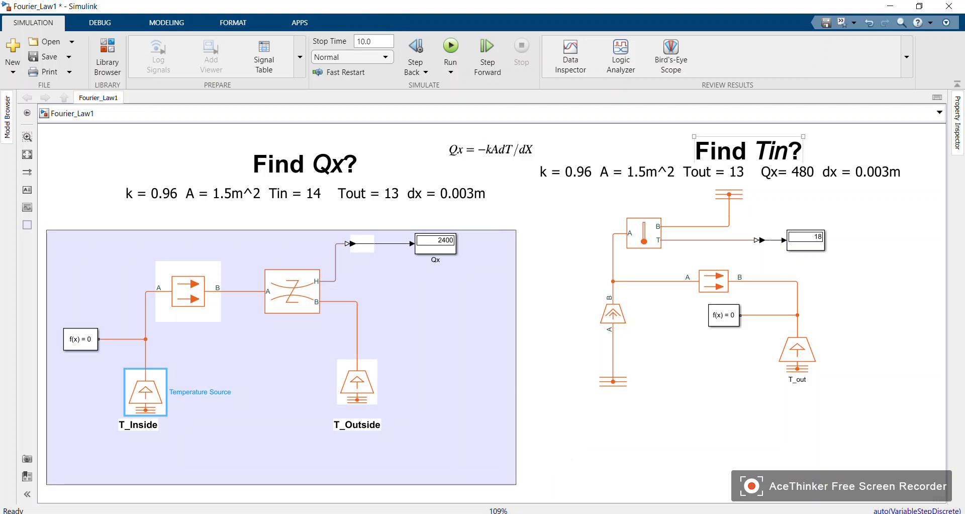
{"action": "left_click", "coordinate": [719, 172]}
{"action": "left_click", "coordinate": [750, 151]}
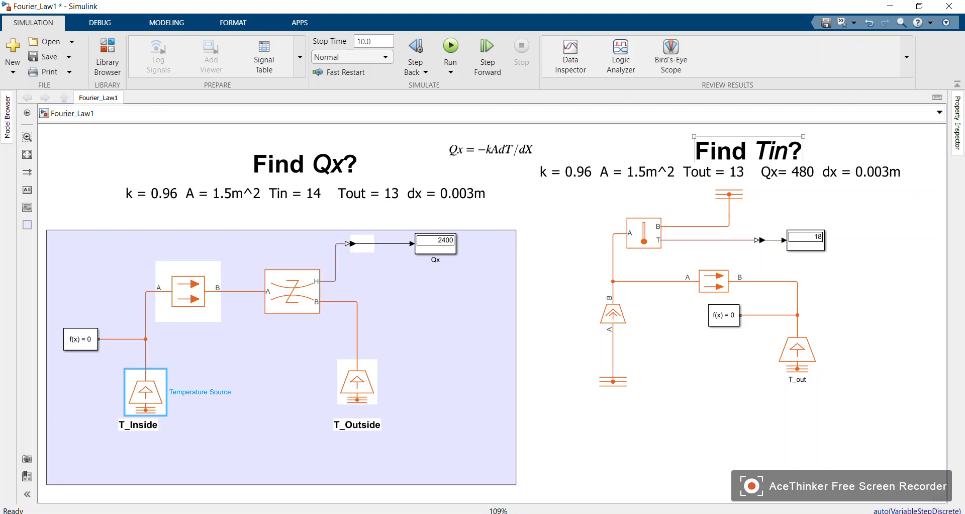
{"action": "left_click", "coordinate": [729, 200]}
{"action": "left_click", "coordinate": [724, 315]}
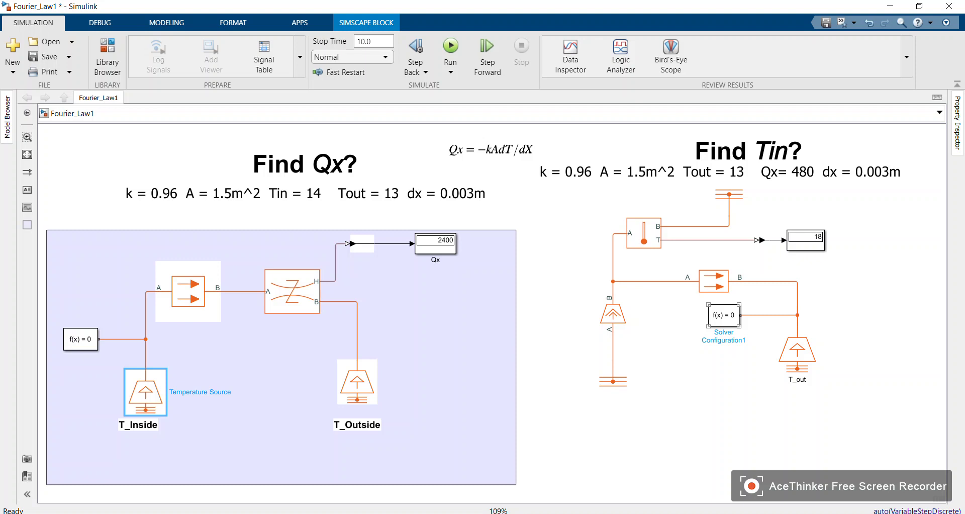
{"action": "key", "text": "Escape"}
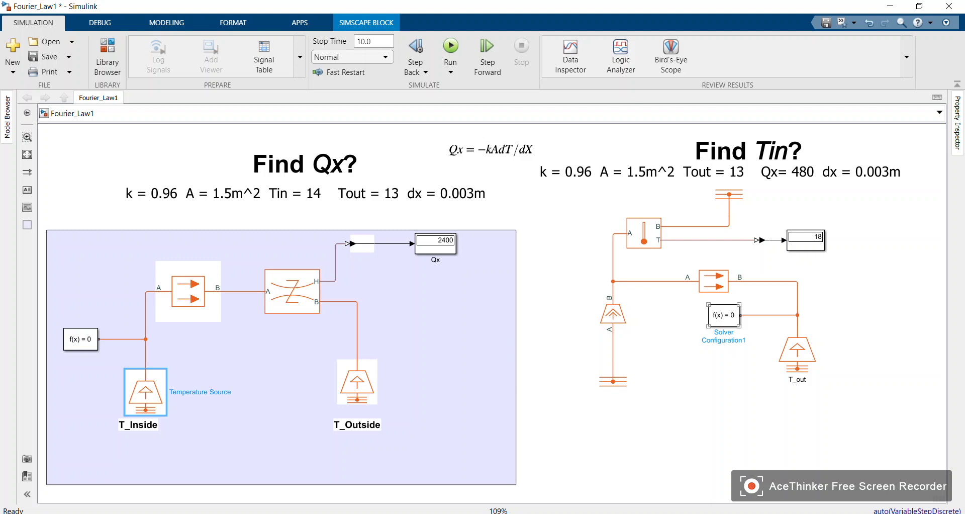